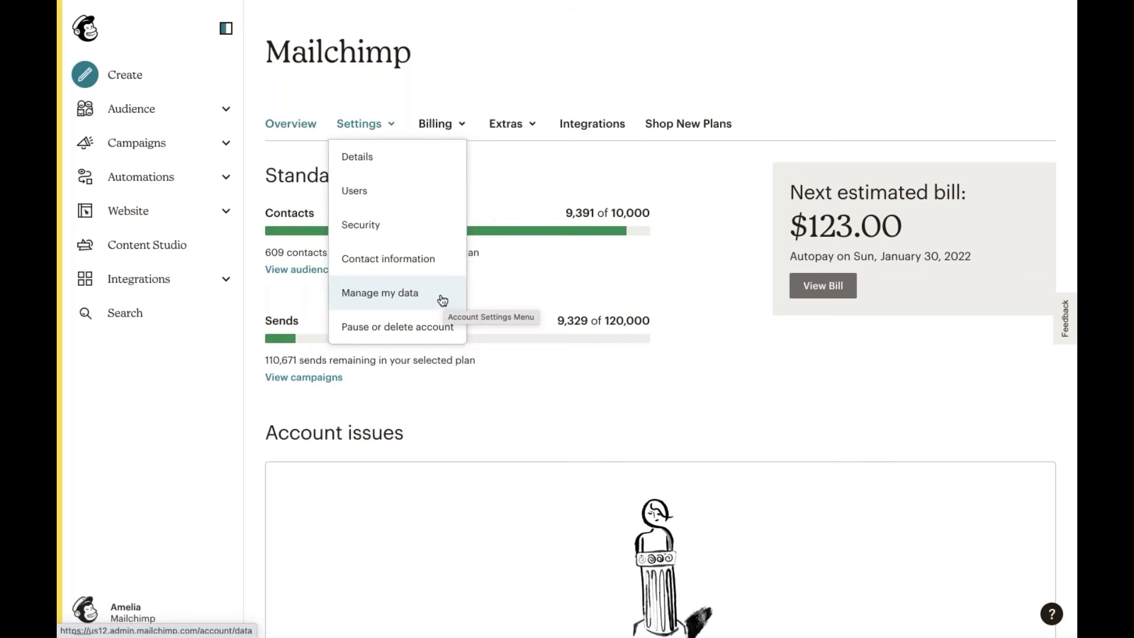
Open the account's monthly plans or credits page and check the available billing sections.
left_click(494, 174)
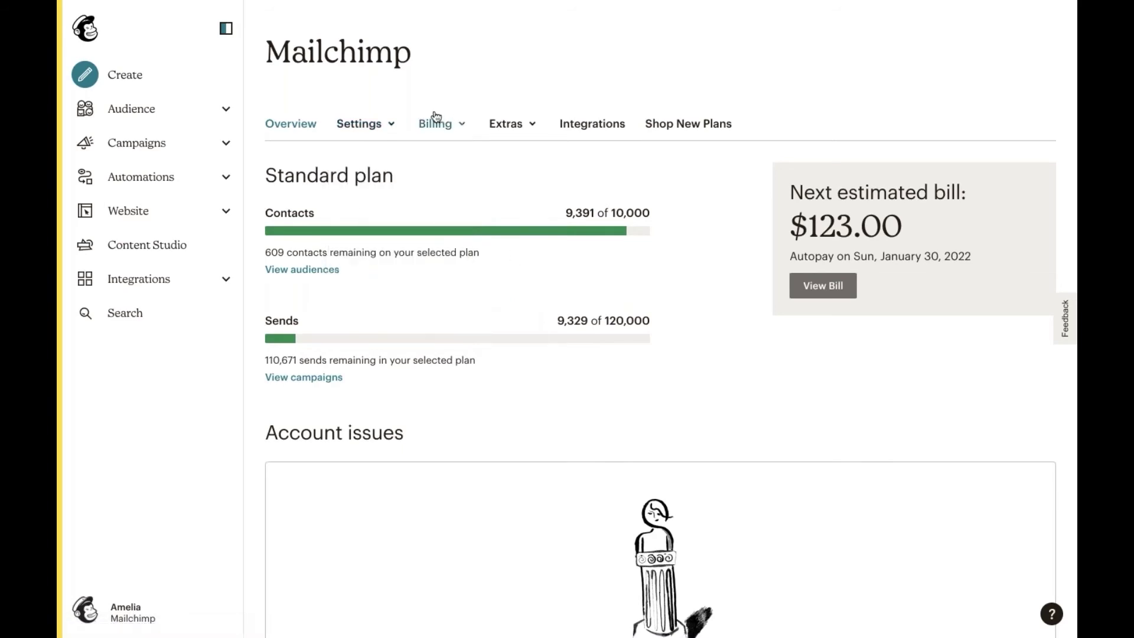
left_click(453, 128)
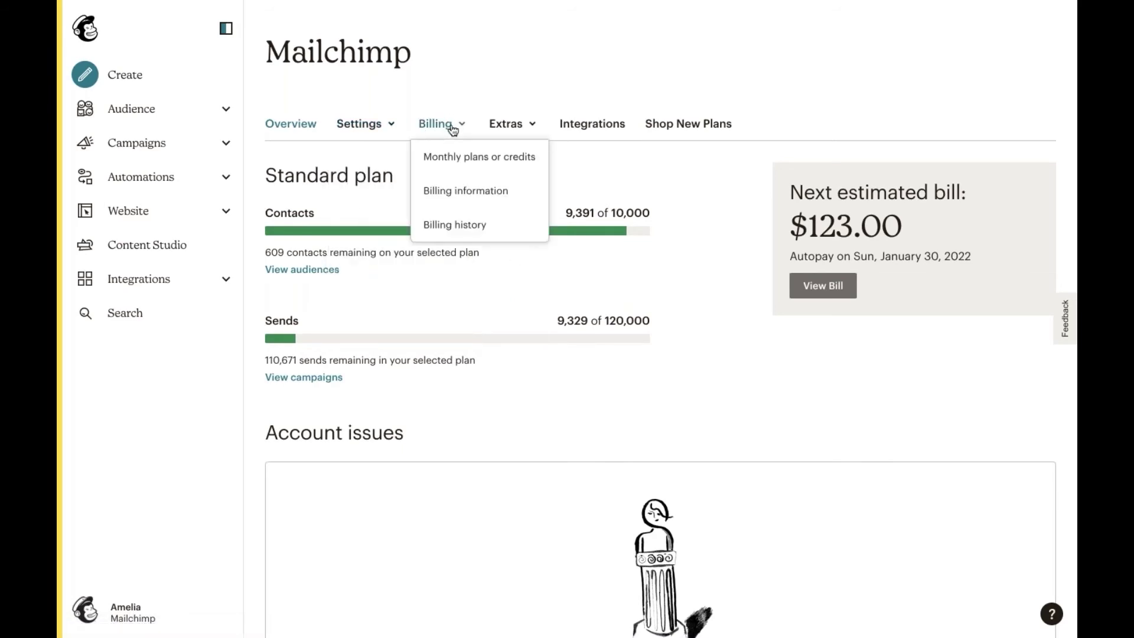
left_click(483, 165)
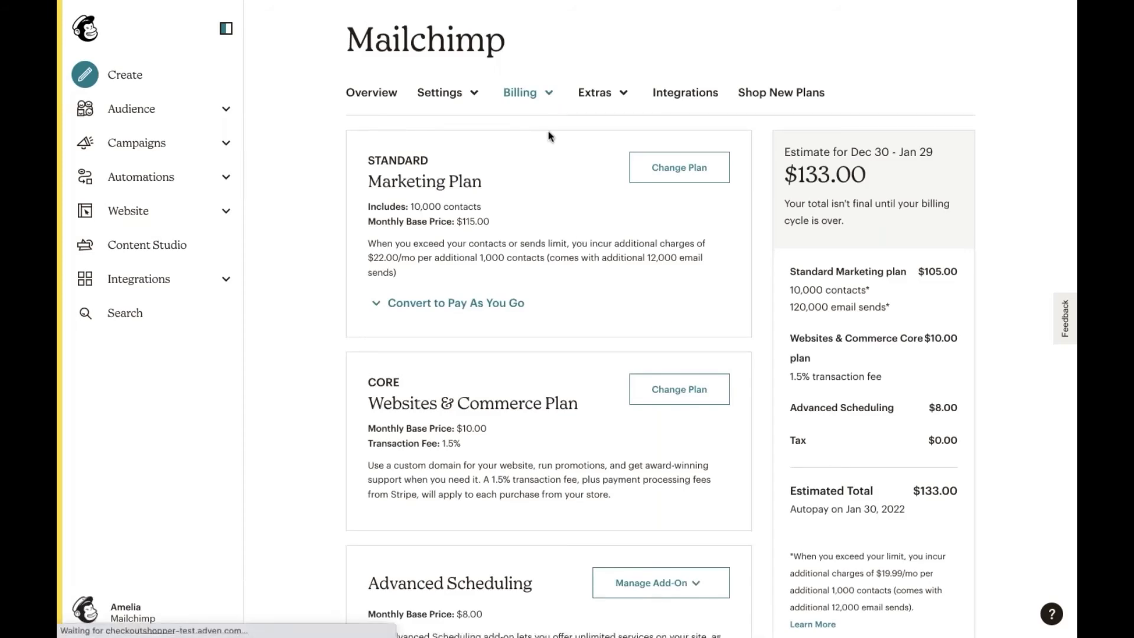
left_click(542, 98)
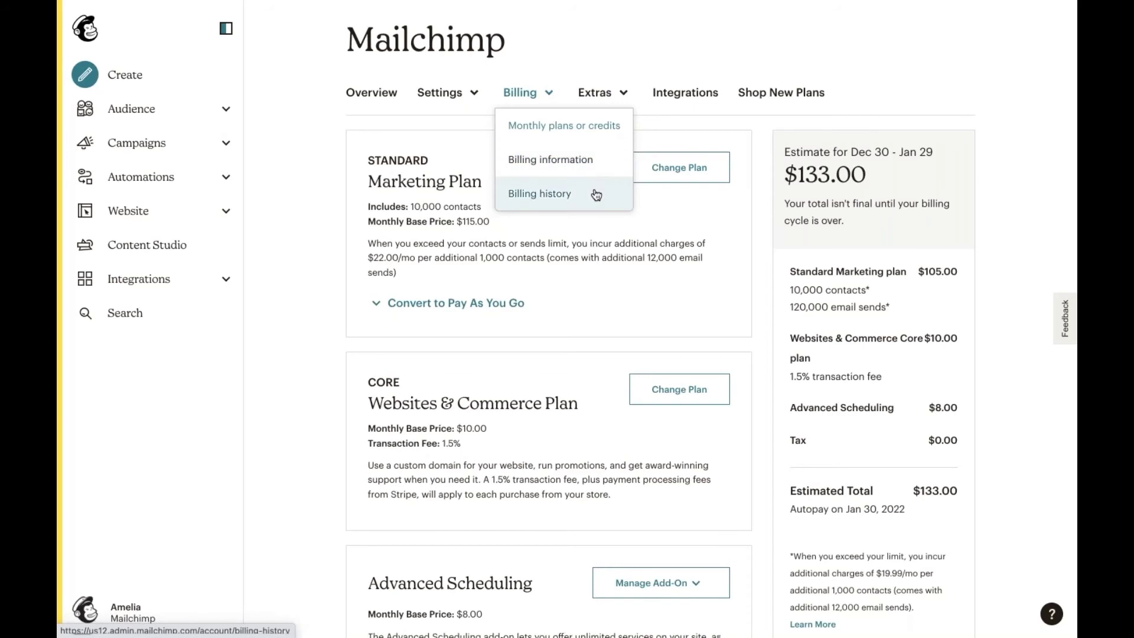
Open the account's integrations page and look through all available integrations and their categories.
left_click(685, 95)
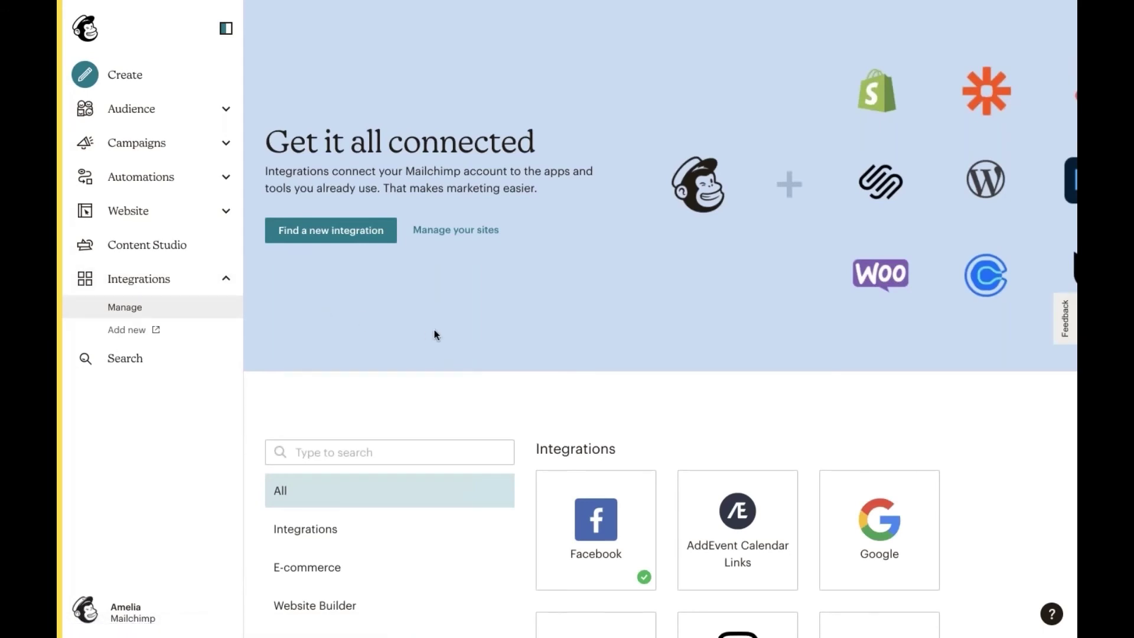
scroll(434, 334, "down", 3)
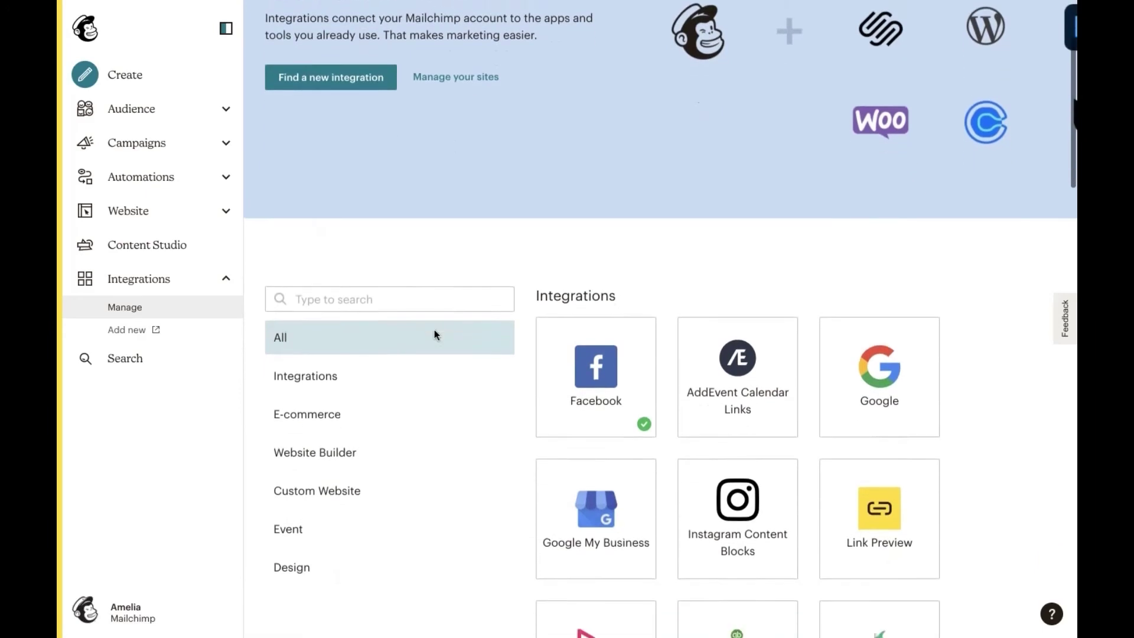
scroll(434, 335, "down", 2)
scroll(463, 435, "down", 1)
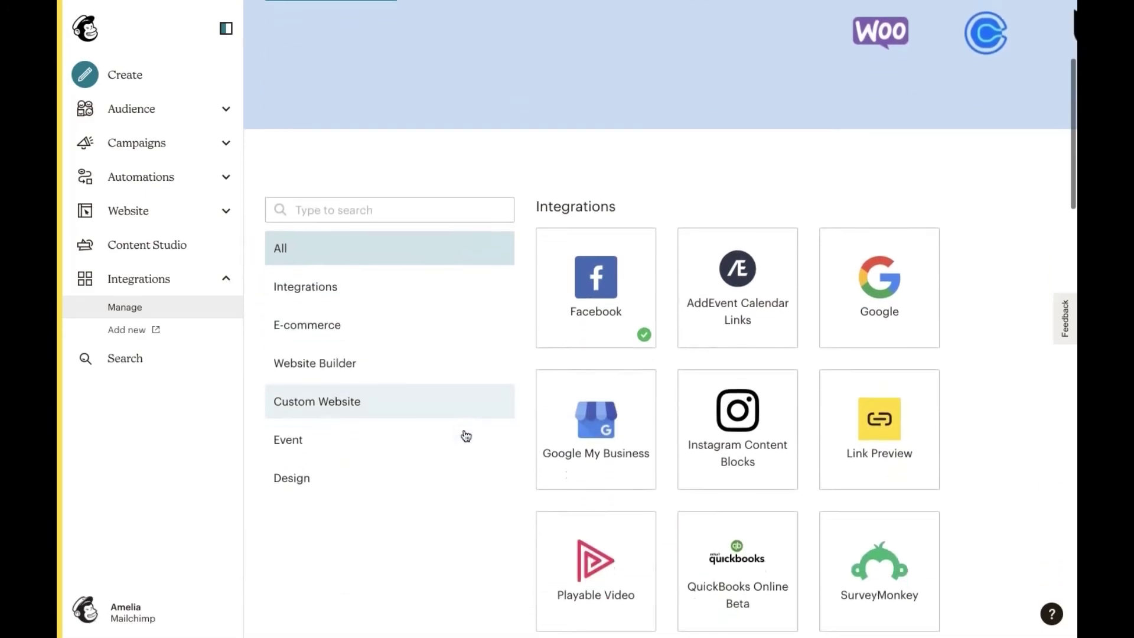
scroll(466, 435, "down", 1)
scroll(464, 435, "down", 2)
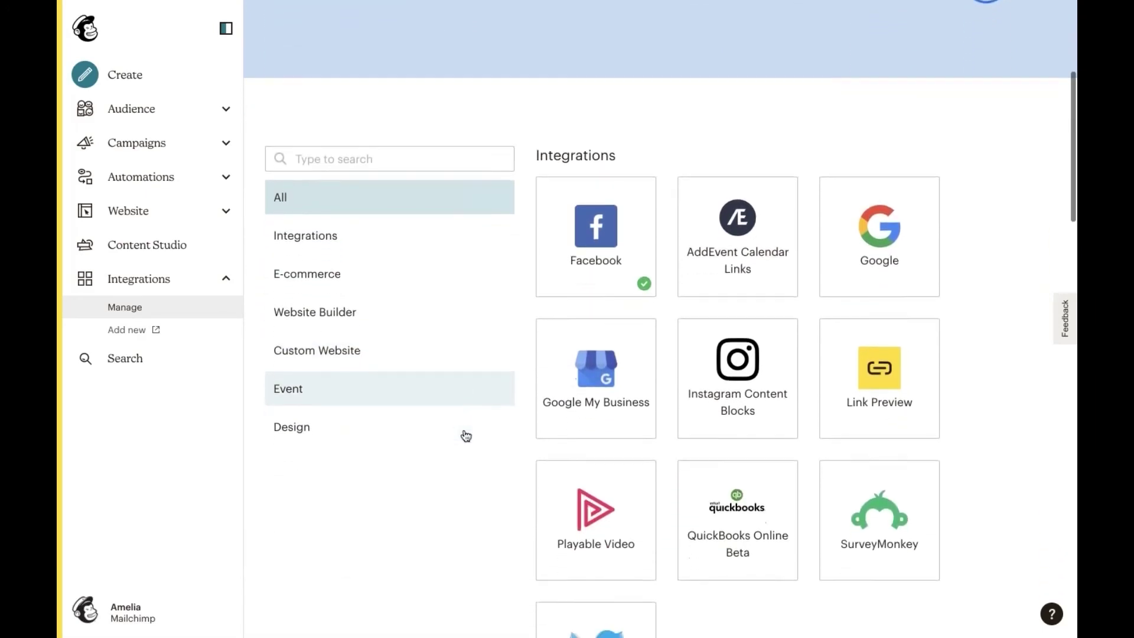
scroll(484, 477, "down", 1)
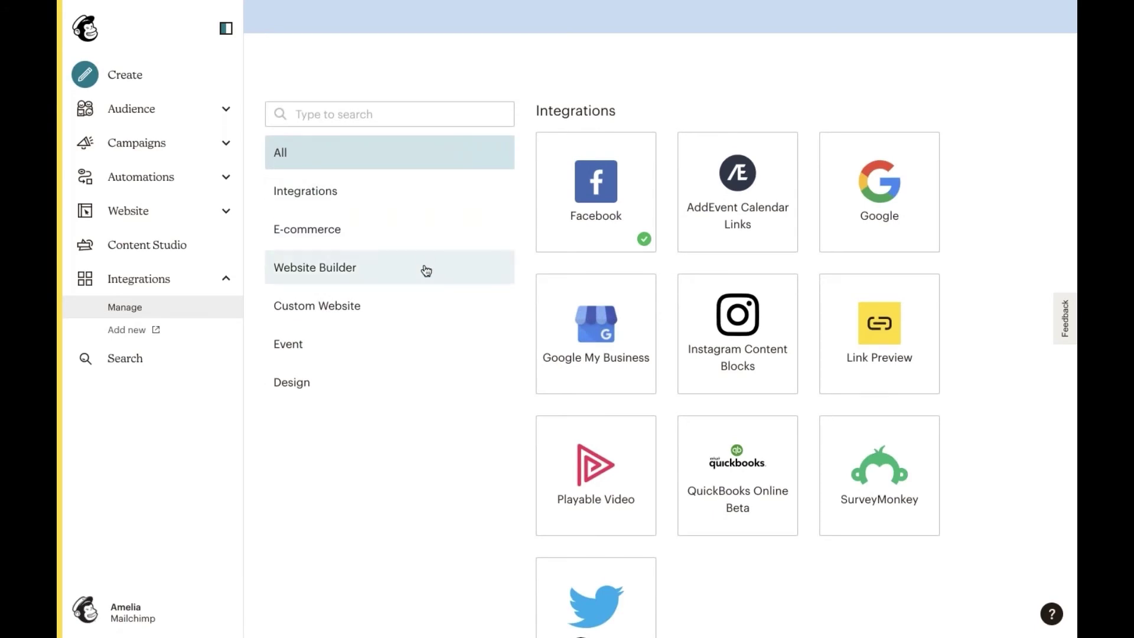
Filter the integrations to the E-commerce category and look through the listed platforms.
left_click(422, 235)
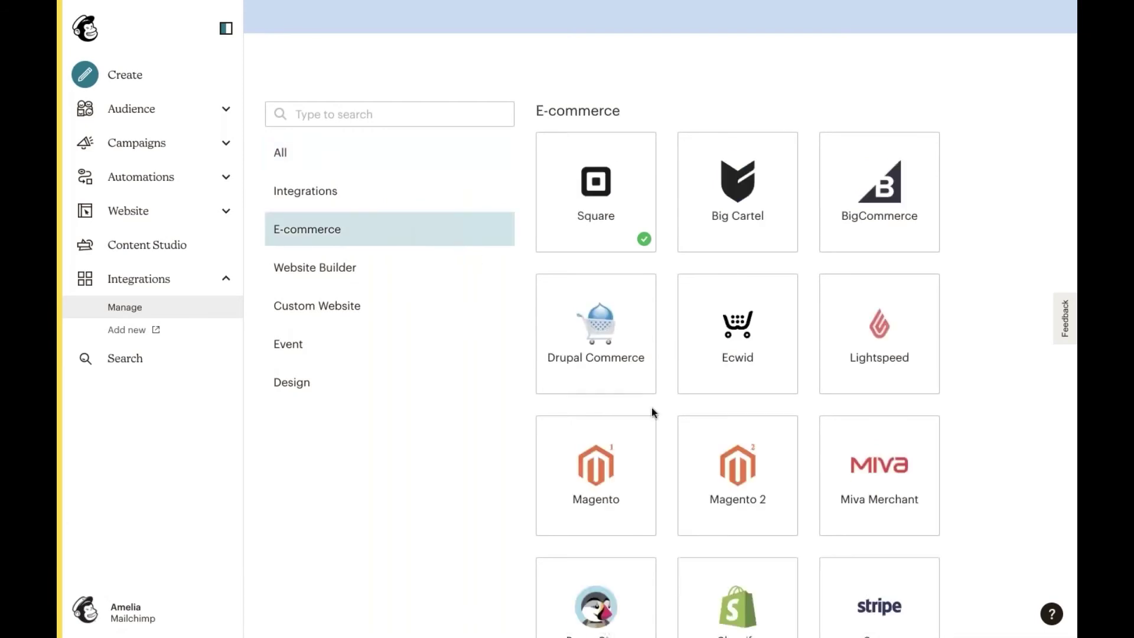
scroll(651, 408, "down", 2)
scroll(650, 407, "down", 2)
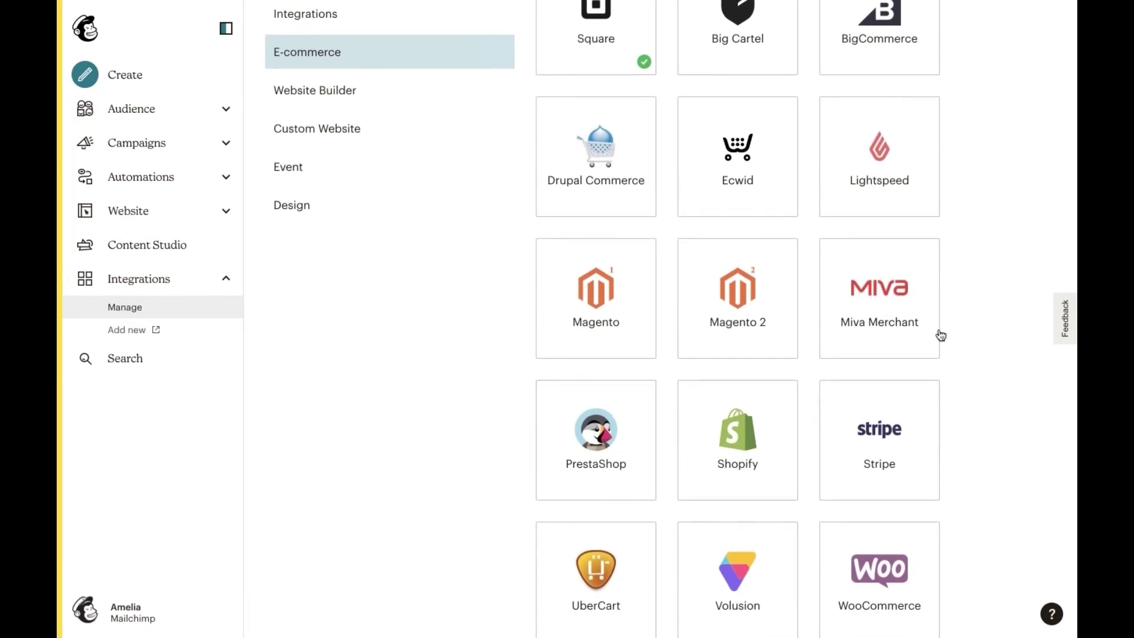
scroll(941, 335, "up", 2)
scroll(985, 349, "up", 1)
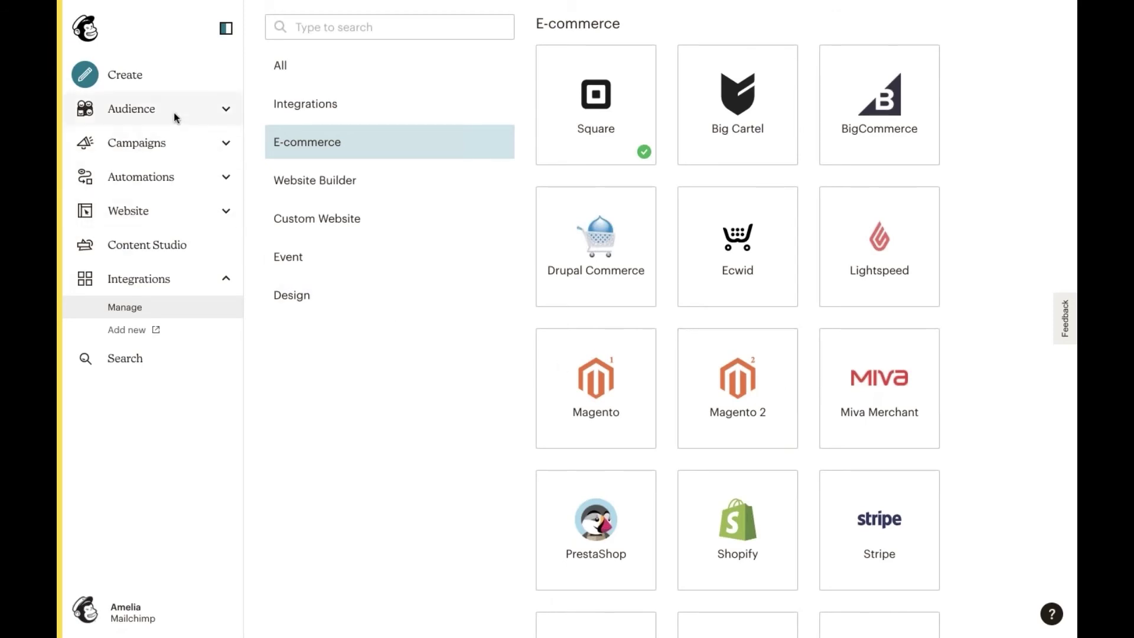
Open the audience dashboard and examine recent growth, contact sources, tags and predicted demographics for The Potted Planter.
left_click(227, 109)
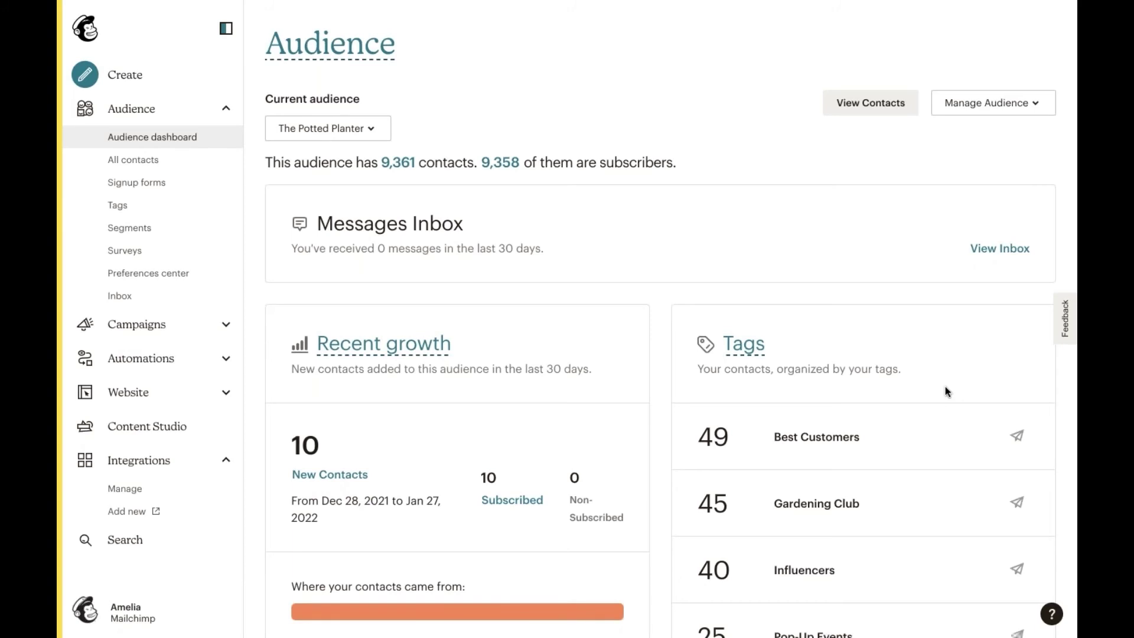
mouse_move(962, 426)
scroll(962, 426, "down", 3)
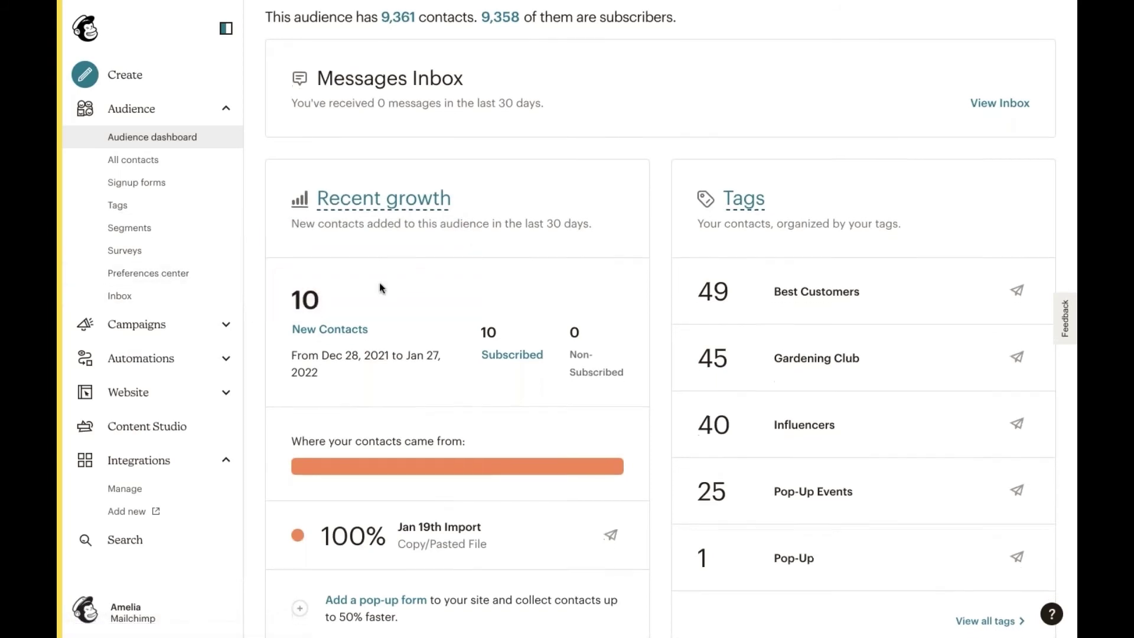
scroll(380, 284, "down", 1)
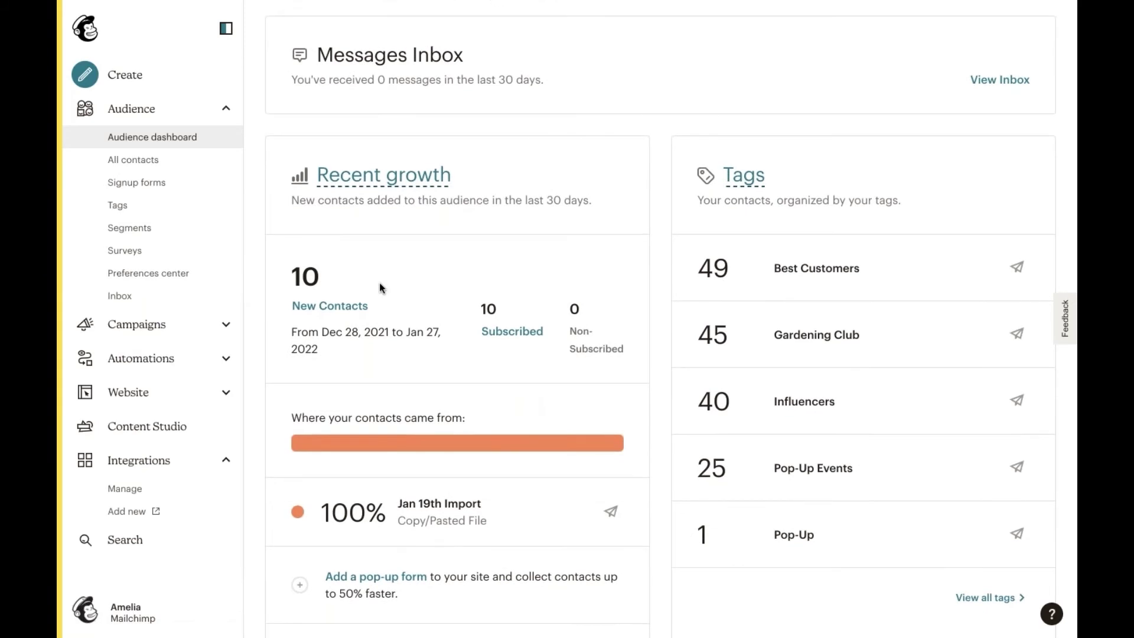
scroll(379, 282, "down", 1)
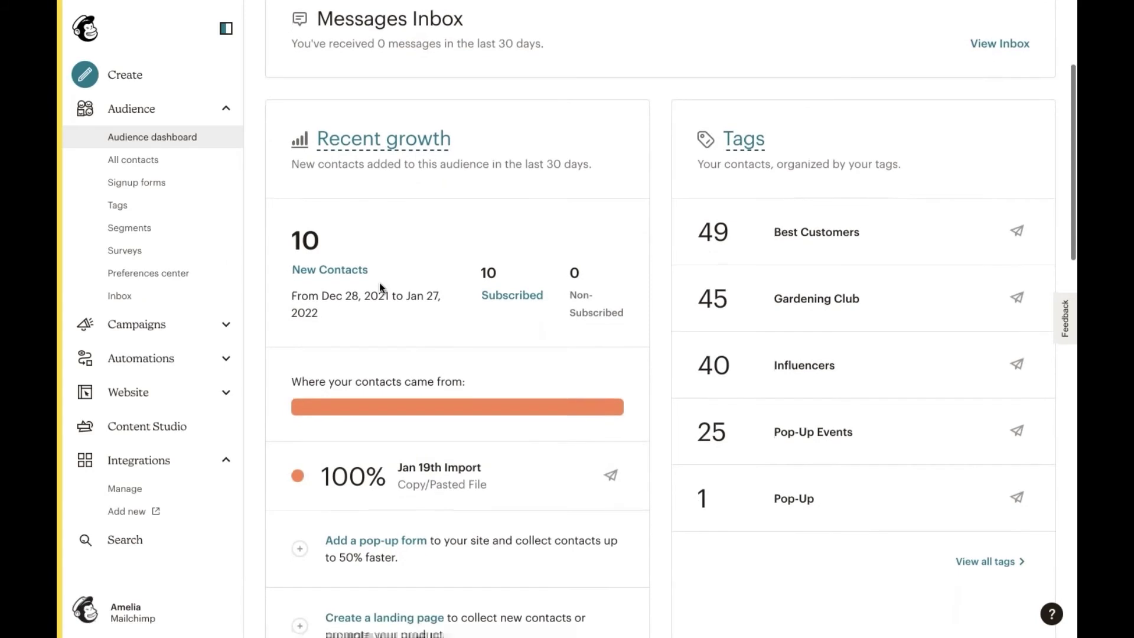
scroll(379, 282, "down", 3)
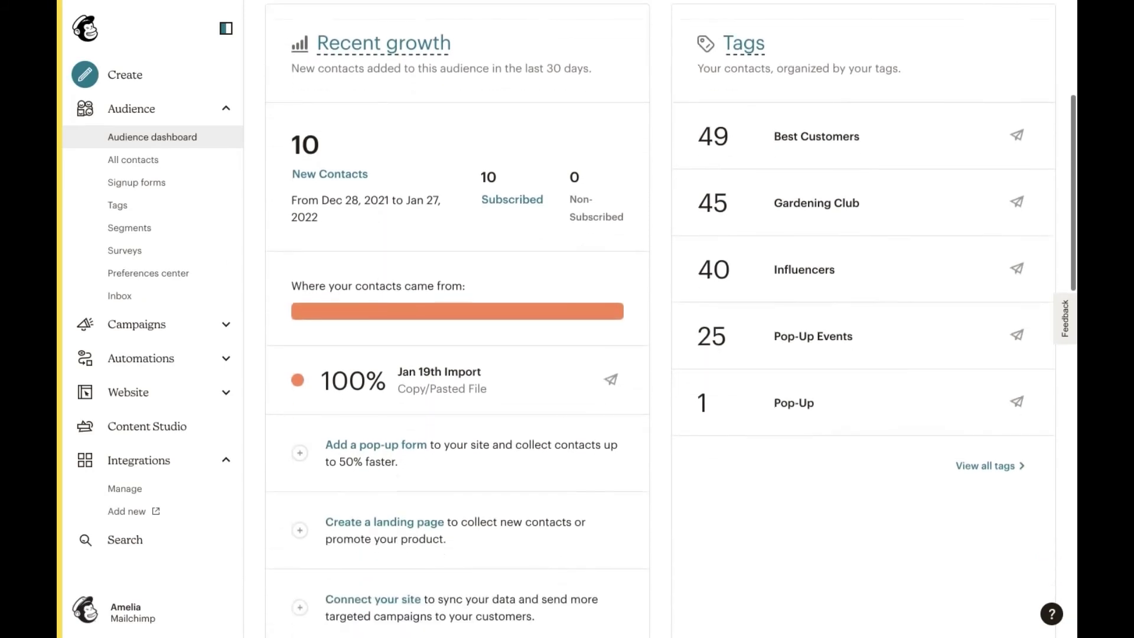
scroll(379, 282, "down", 3)
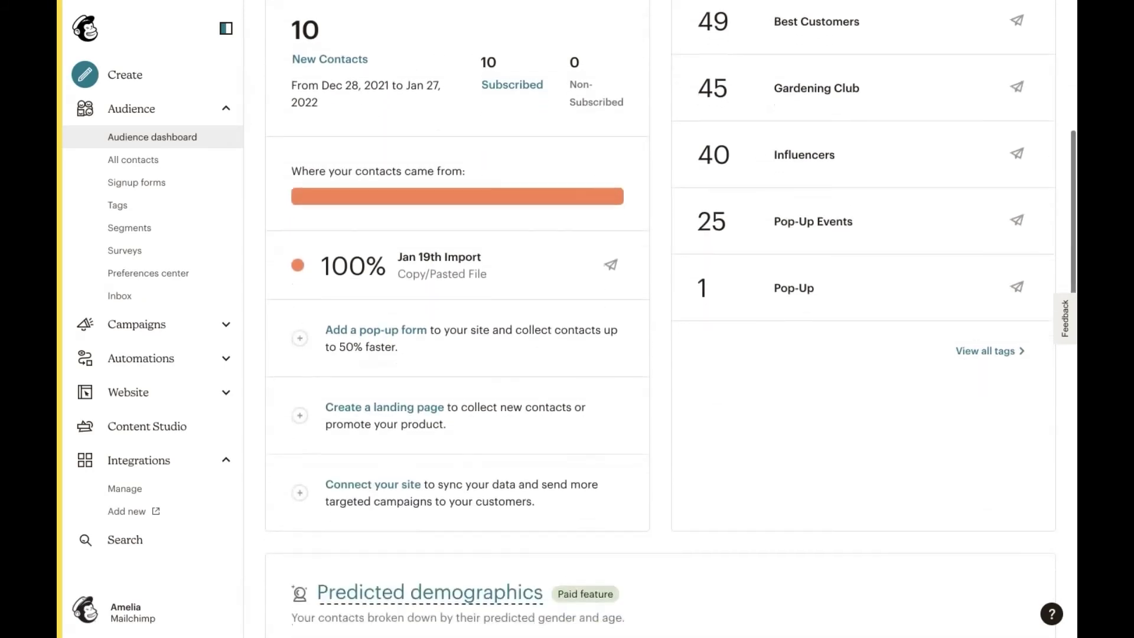
scroll(379, 282, "down", 3)
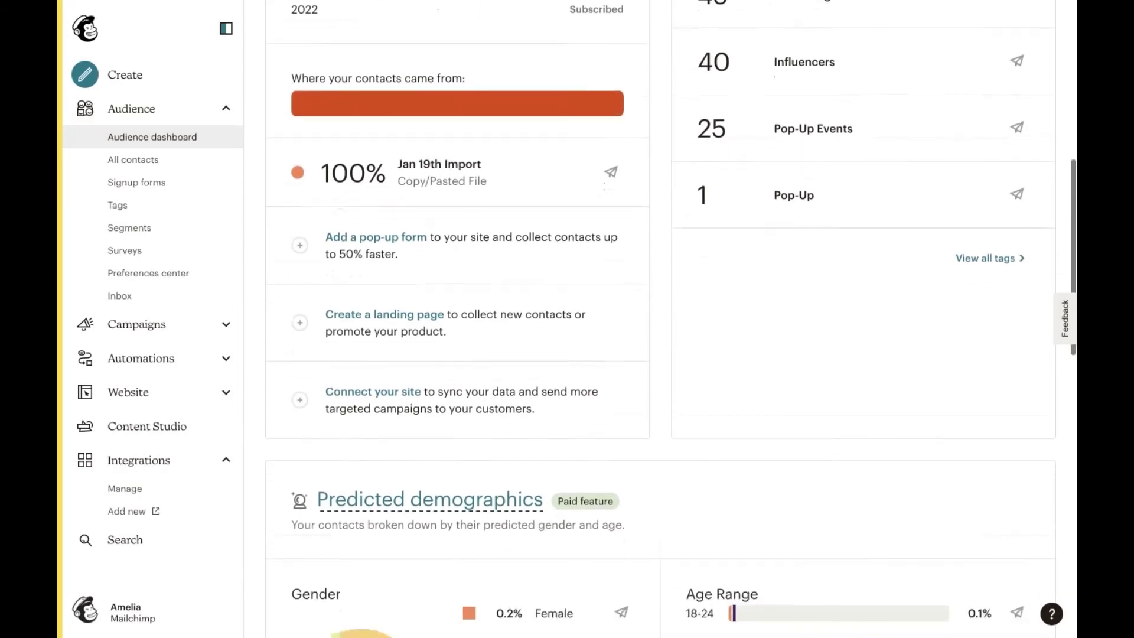
scroll(379, 282, "down", 3)
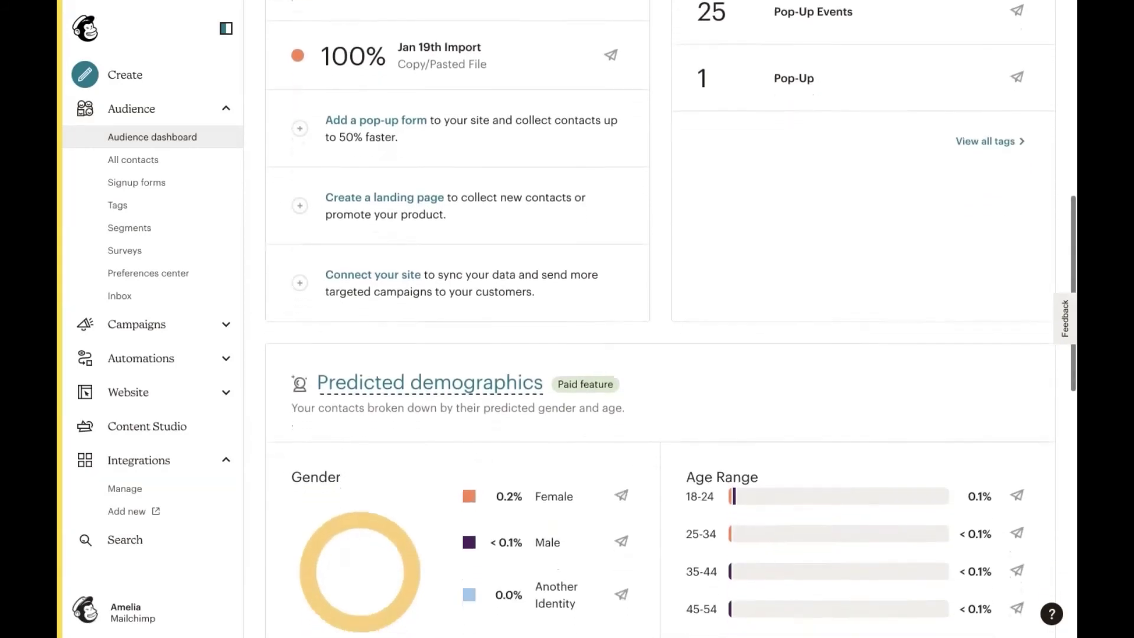
scroll(379, 282, "down", 3)
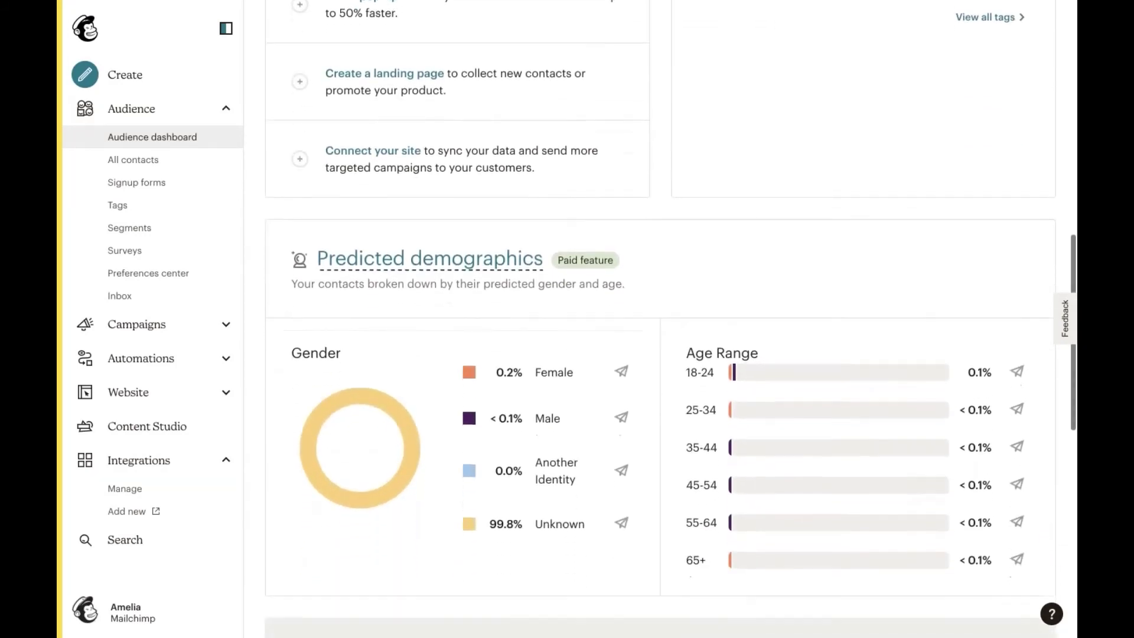
scroll(344, 584, "down", 3)
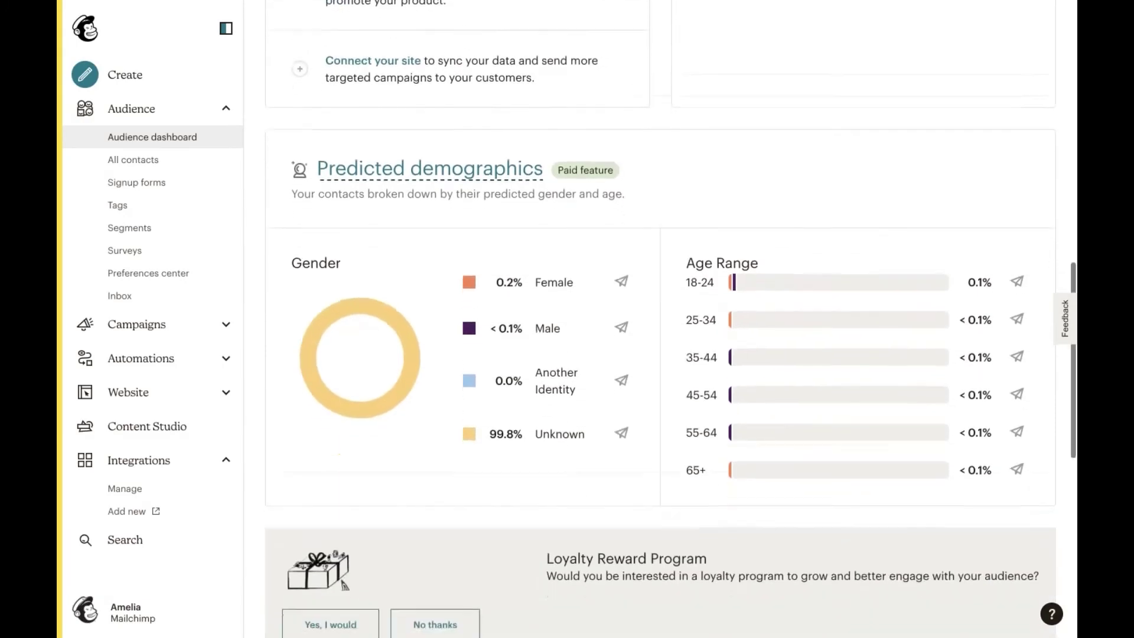
scroll(344, 585, "down", 2)
View the campaign options for targeting contacts tagged Gardening Club, and close them without creating anything.
scroll(344, 582, "up", 2)
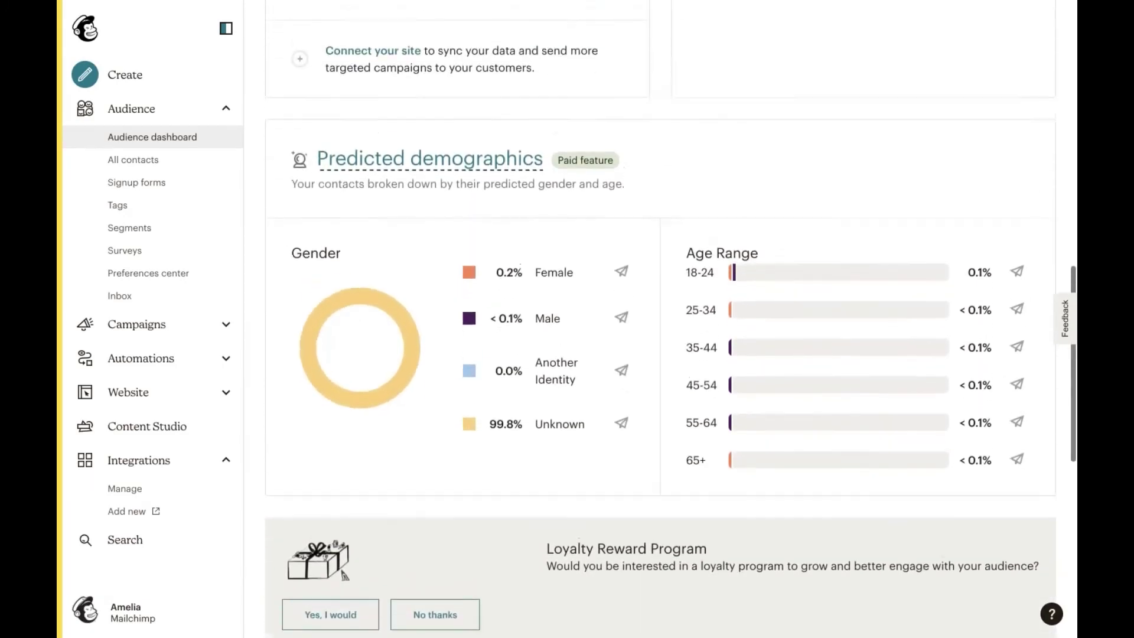
scroll(344, 576, "up", 6)
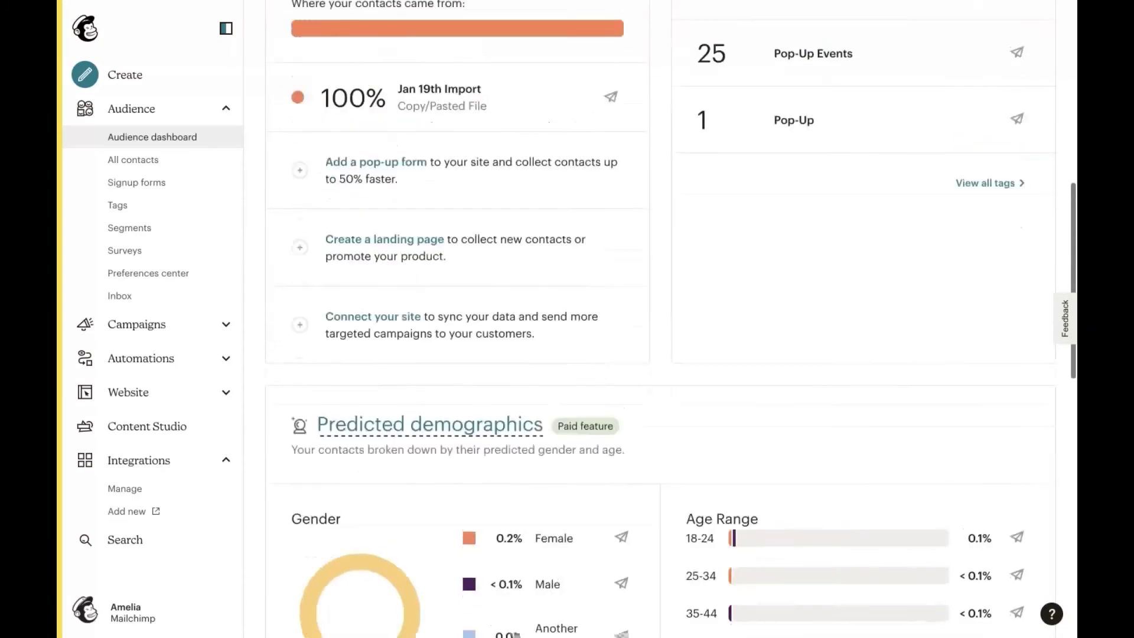
scroll(515, 634, "up", 4)
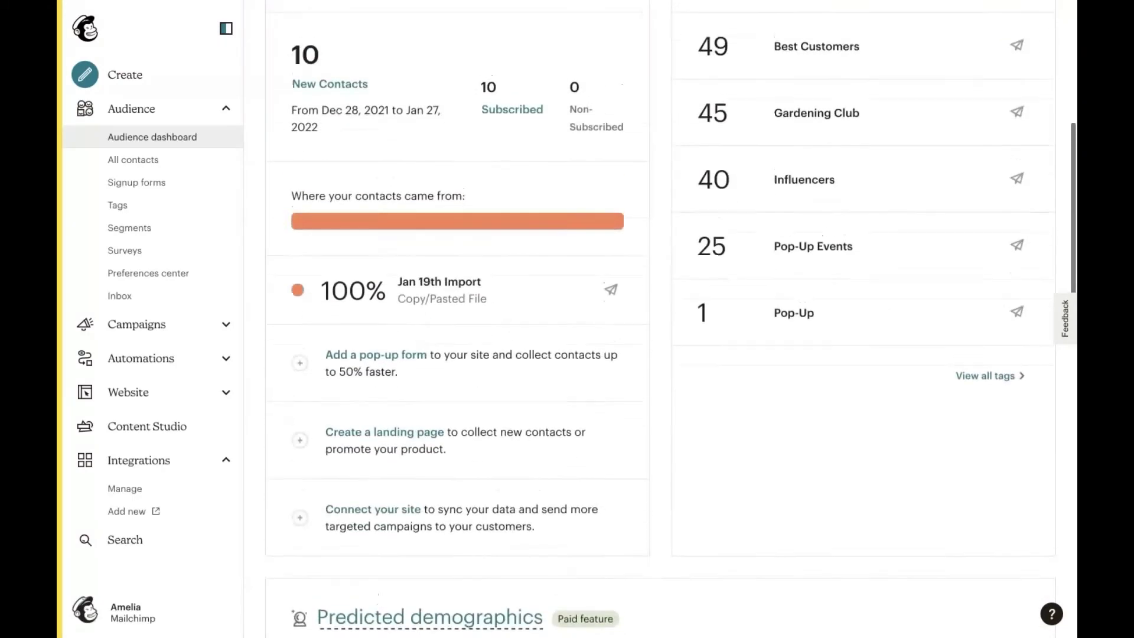
scroll(567, 318, "up", 3)
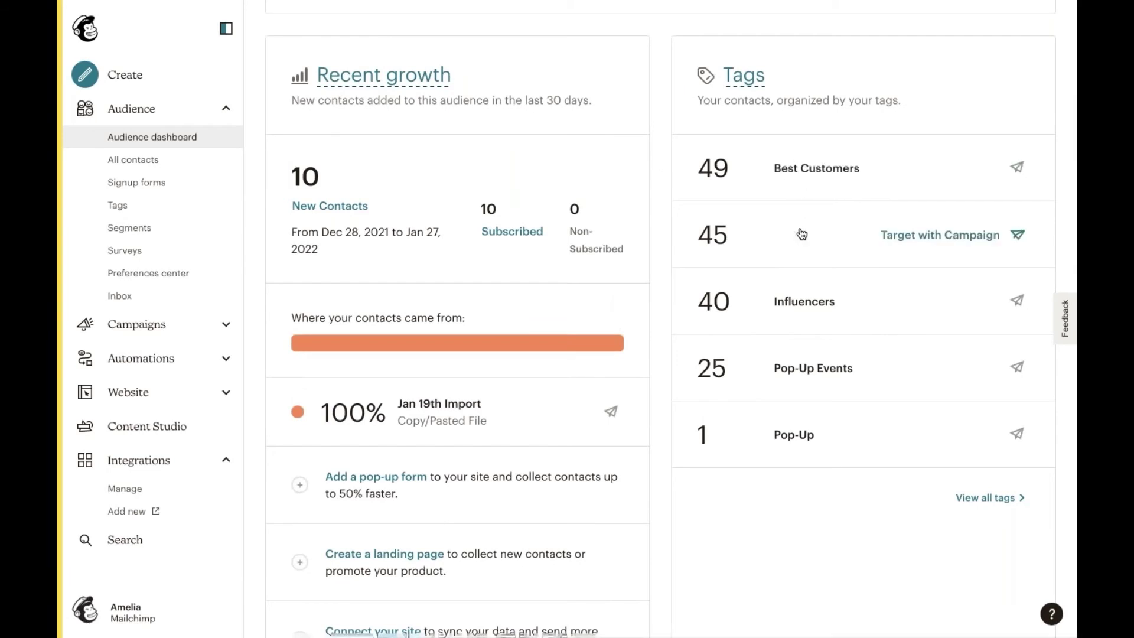
left_click(925, 237)
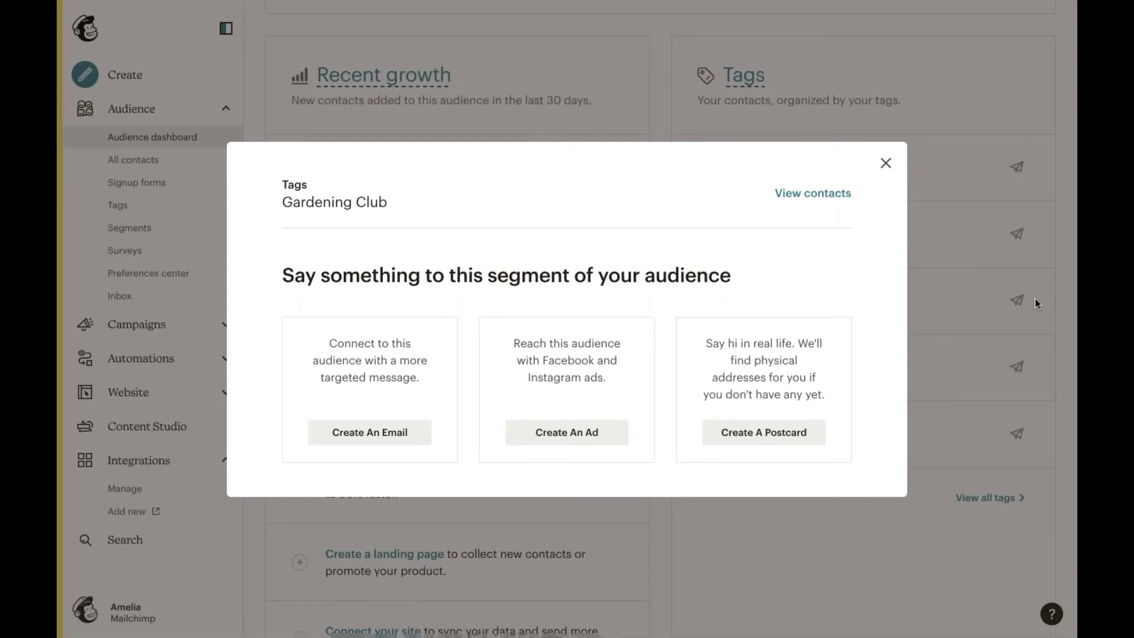
left_click(885, 164)
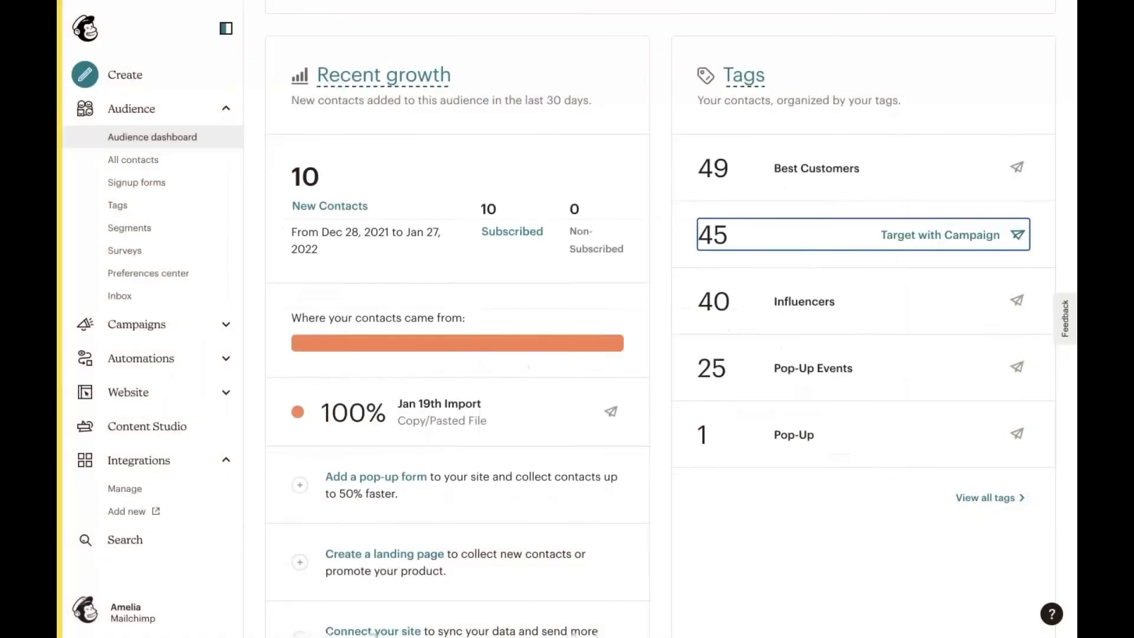
Check which other audiences can be chosen as the current audience, keeping The Potted Planter selected.
scroll(885, 177, "up", 2)
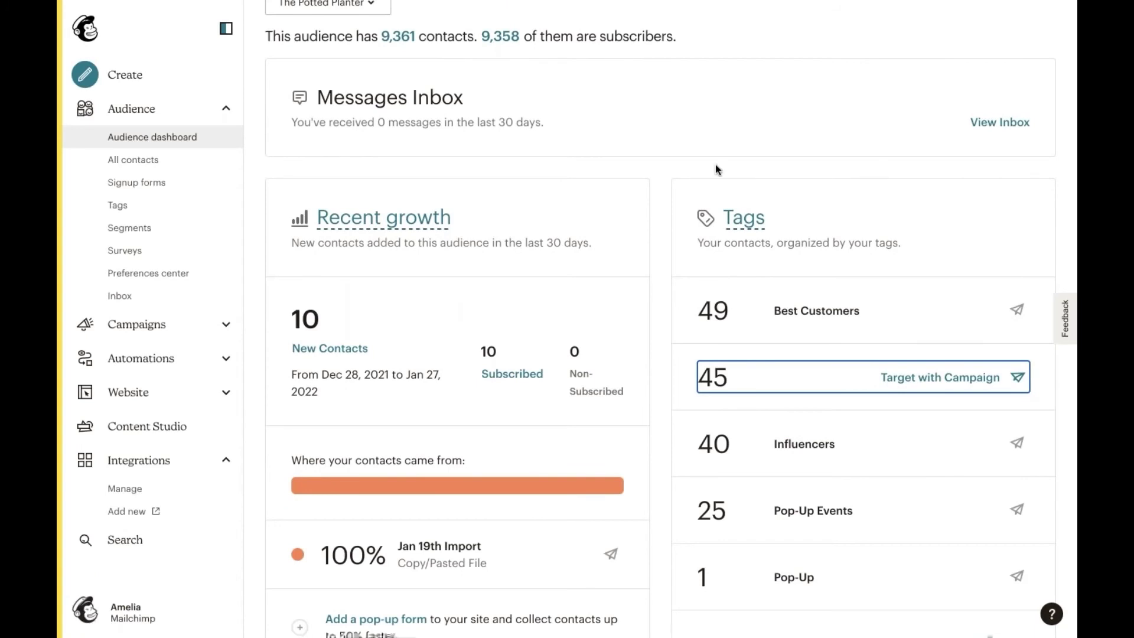
scroll(716, 170, "up", 1)
scroll(715, 169, "up", 1)
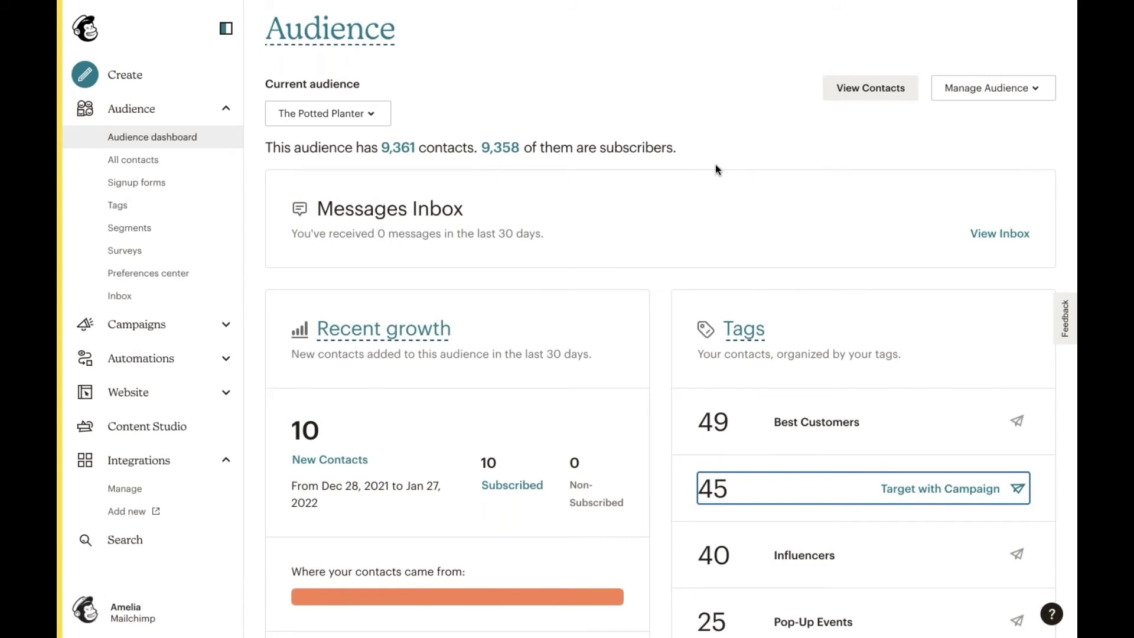
left_click(378, 122)
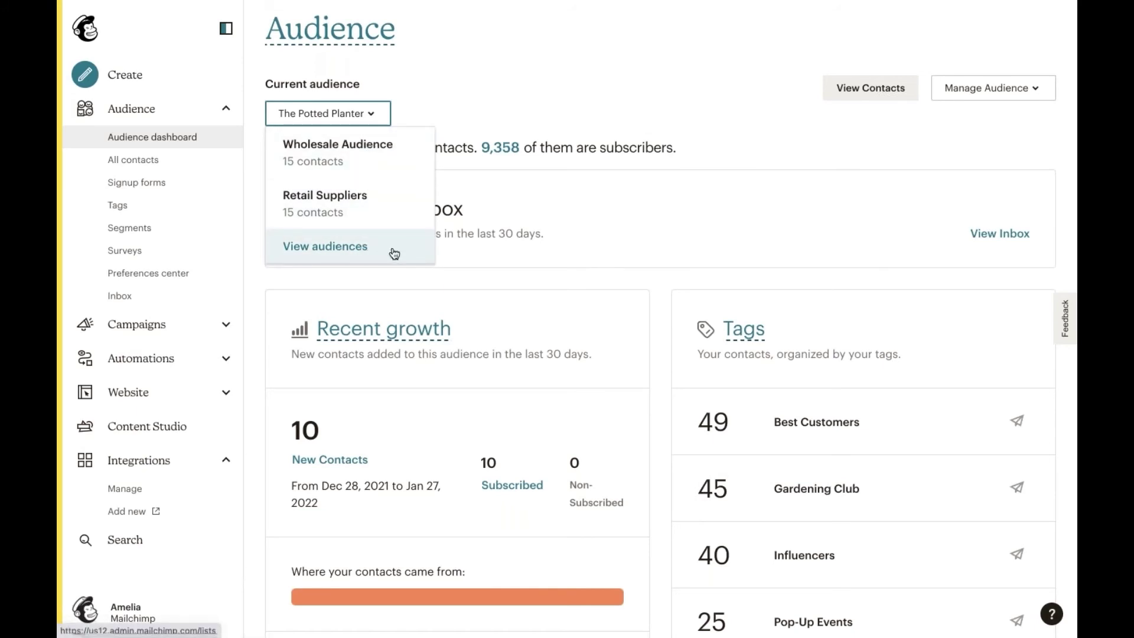
left_click(724, 156)
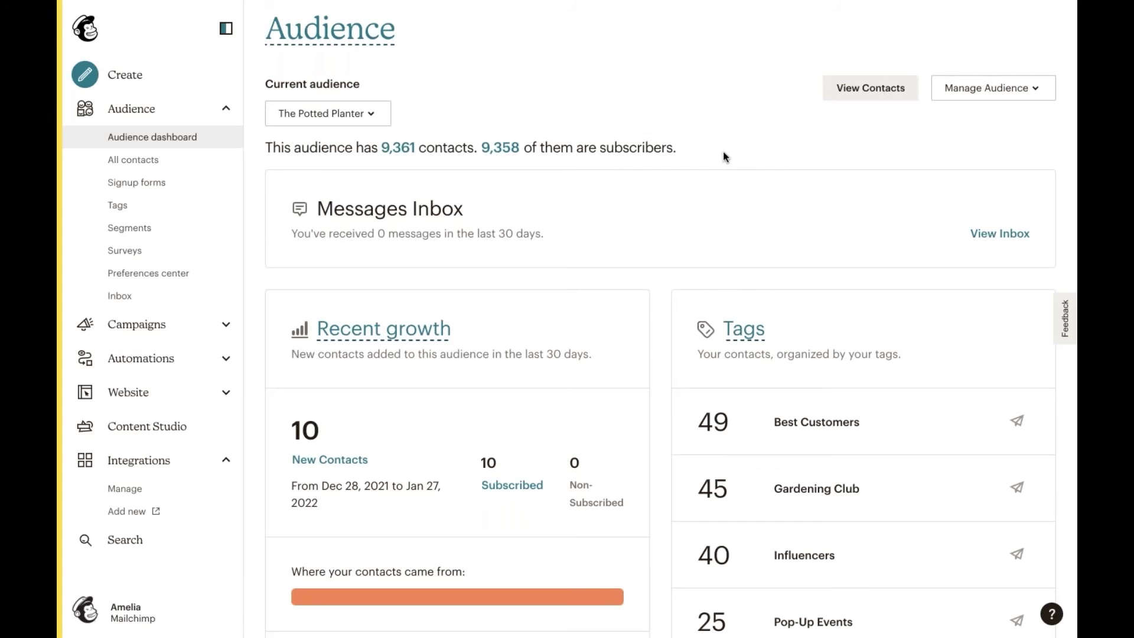
Open the settings of The Potted Planter audience and look through the available setting categories.
left_click(1001, 97)
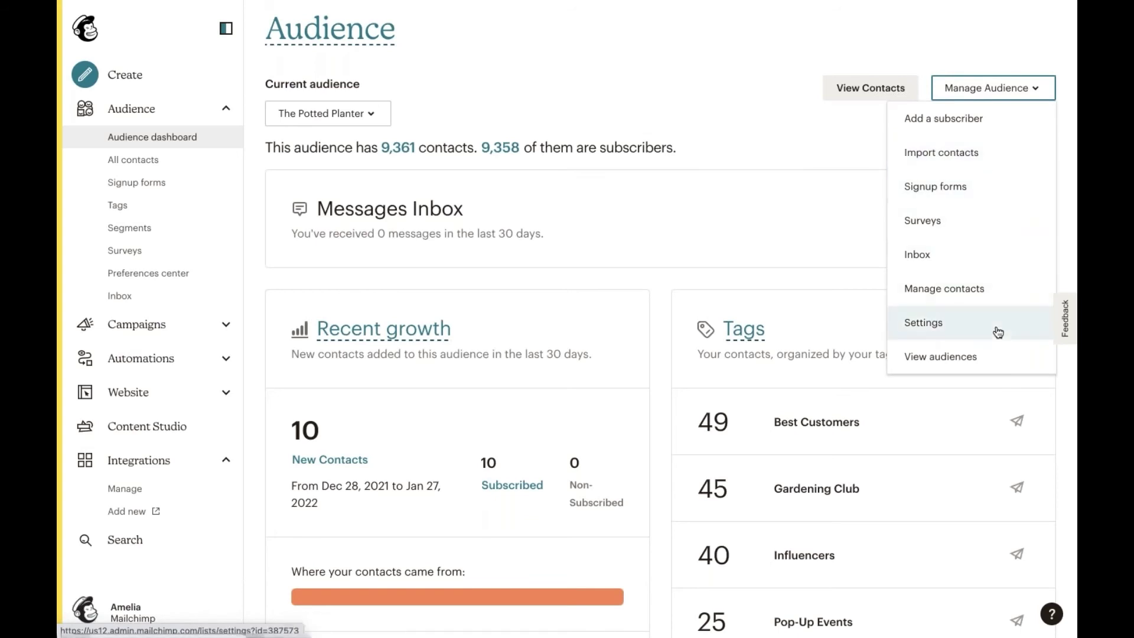
left_click(976, 328)
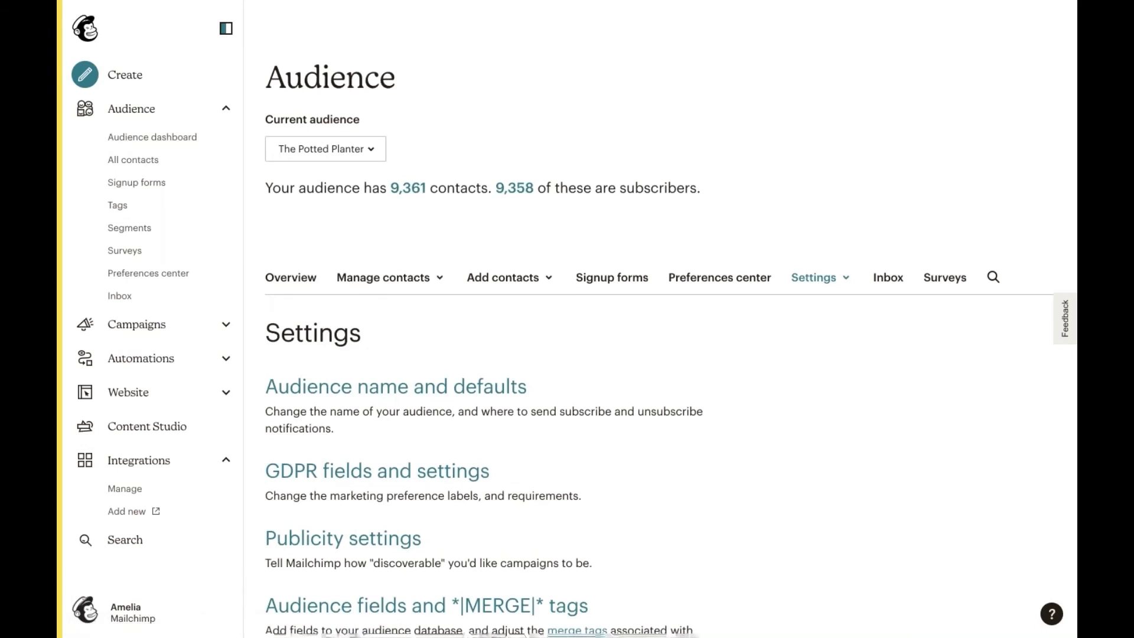
scroll(670, 326, "down", 2)
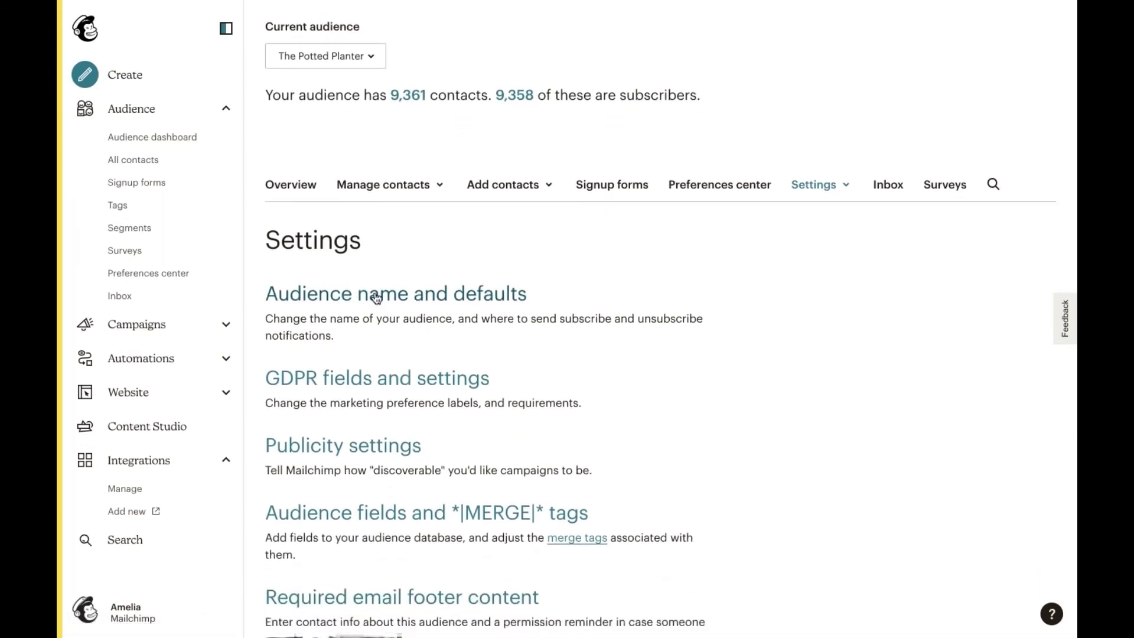
Open the audience name and defaults of The Potted Planter and examine its form settings, campaign defaults and new subscriber notifications.
left_click(368, 297)
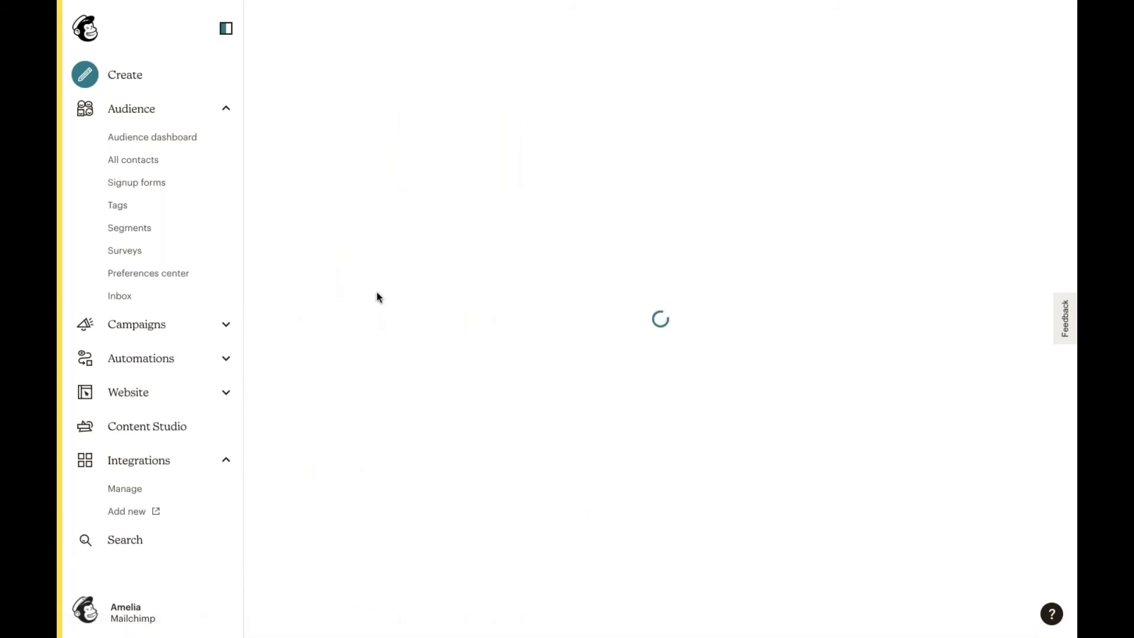
scroll(633, 353, "down", 1)
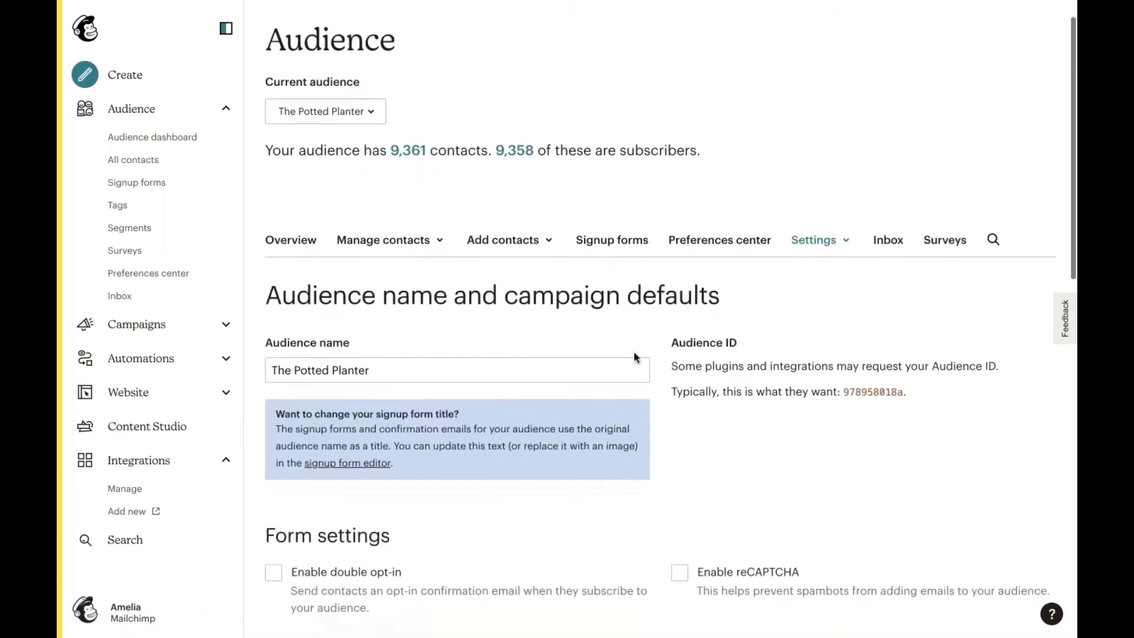
scroll(633, 352, "down", 1)
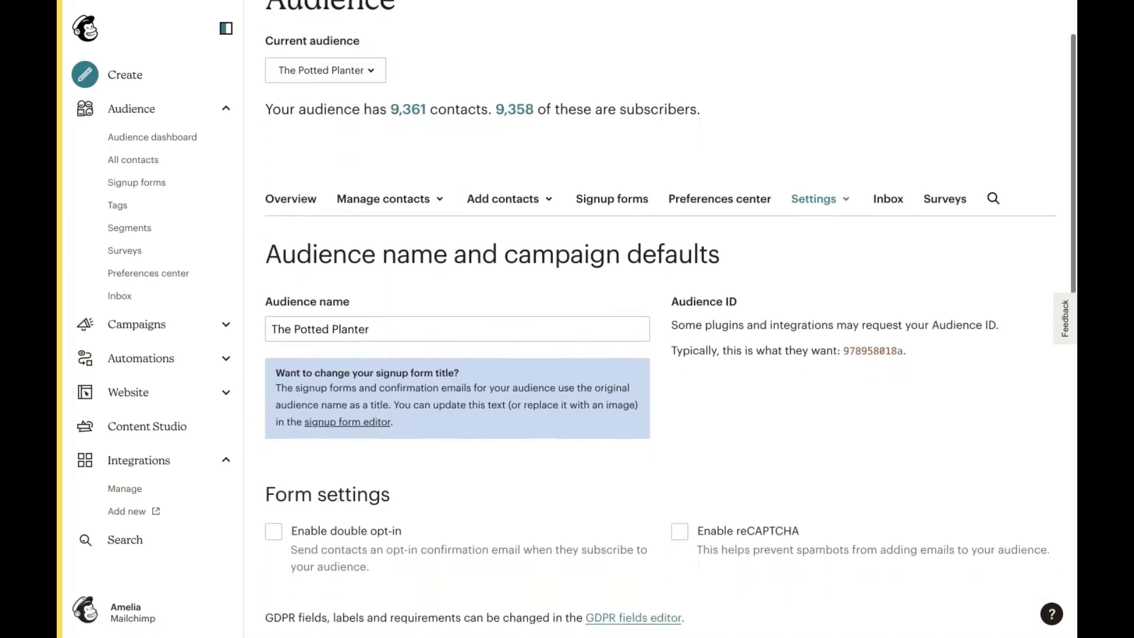
scroll(633, 351, "down", 1)
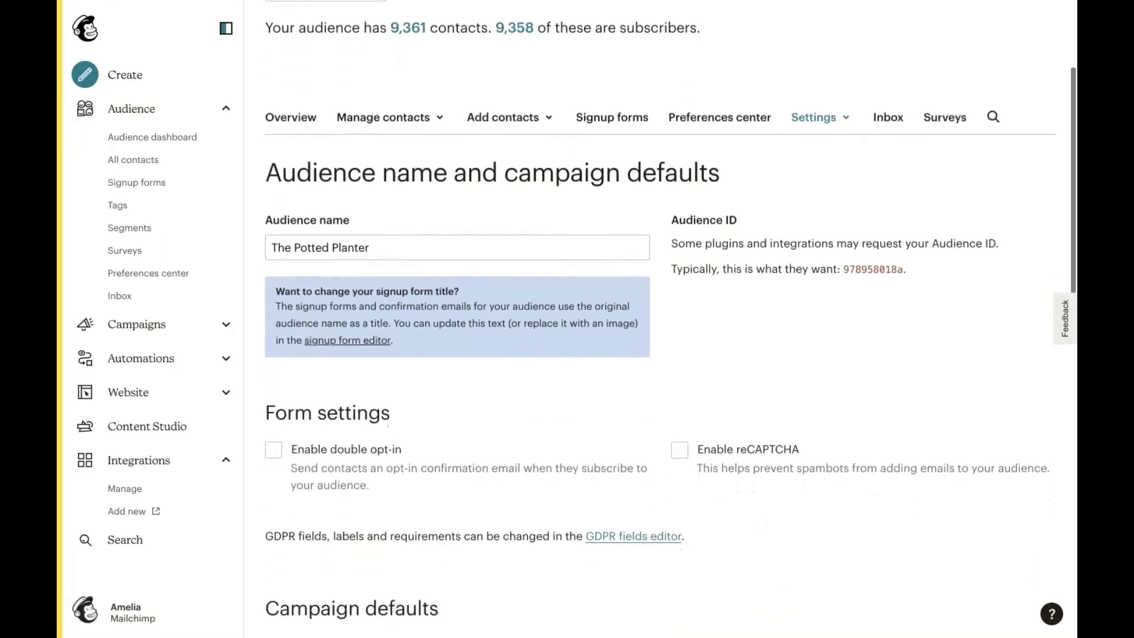
scroll(633, 352, "down", 3)
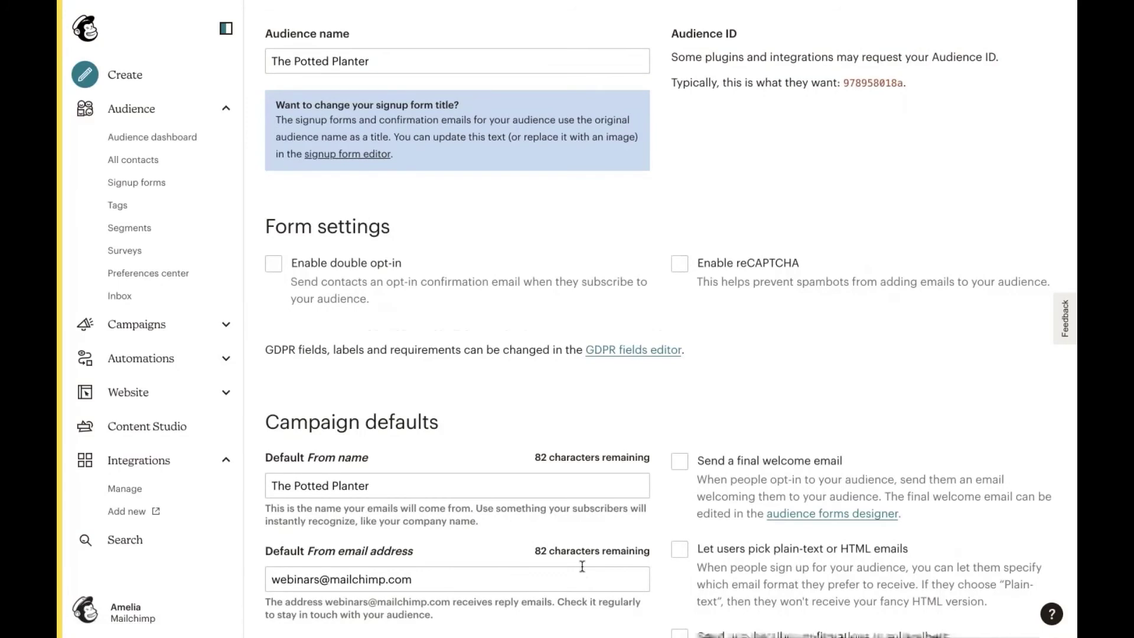
scroll(581, 565, "down", 1)
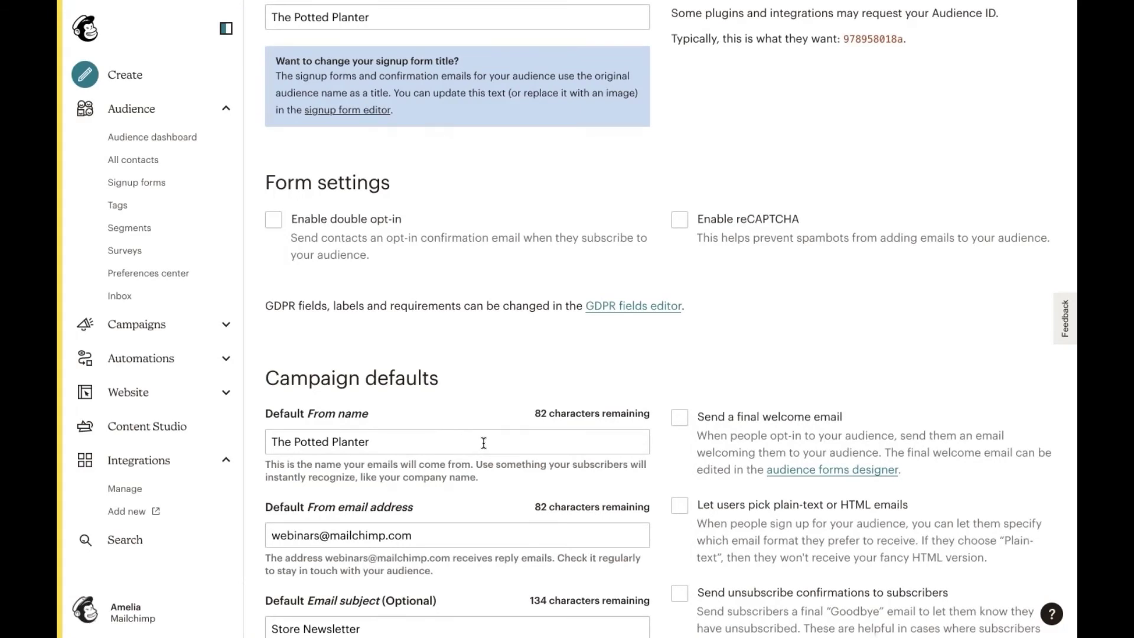
scroll(483, 443, "down", 2)
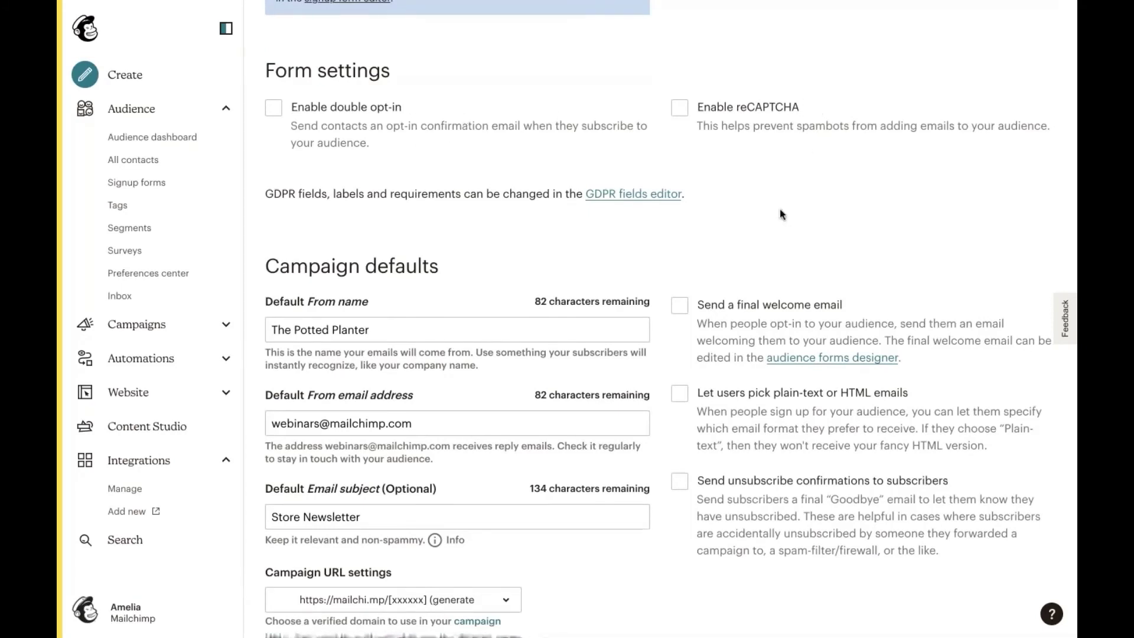
scroll(782, 214, "down", 1)
scroll(781, 215, "down", 3)
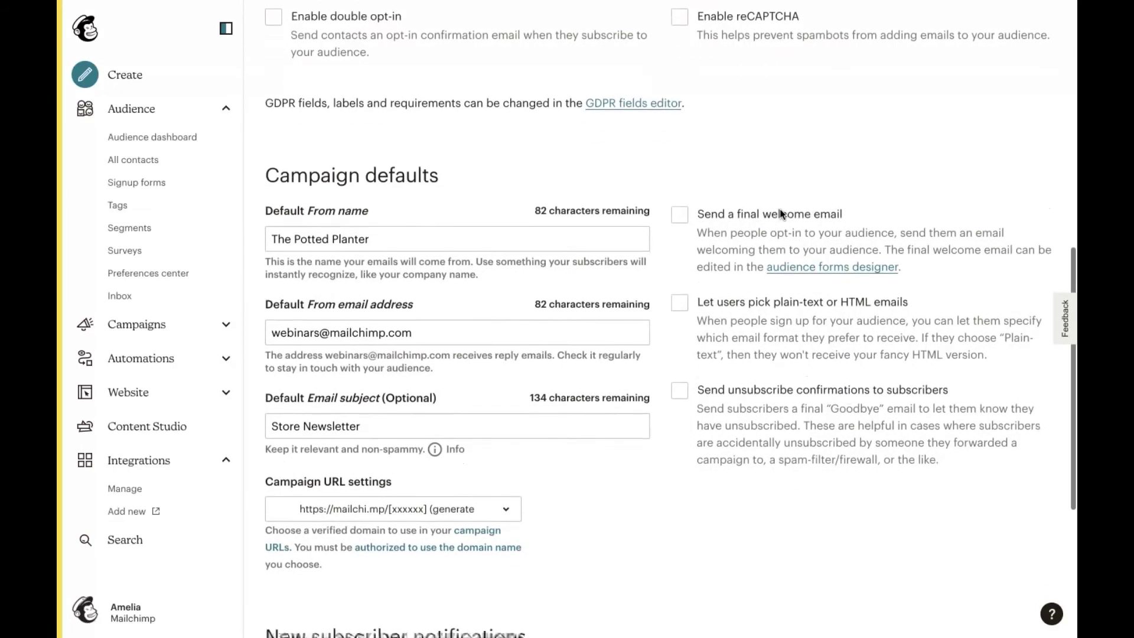
scroll(781, 214, "down", 5)
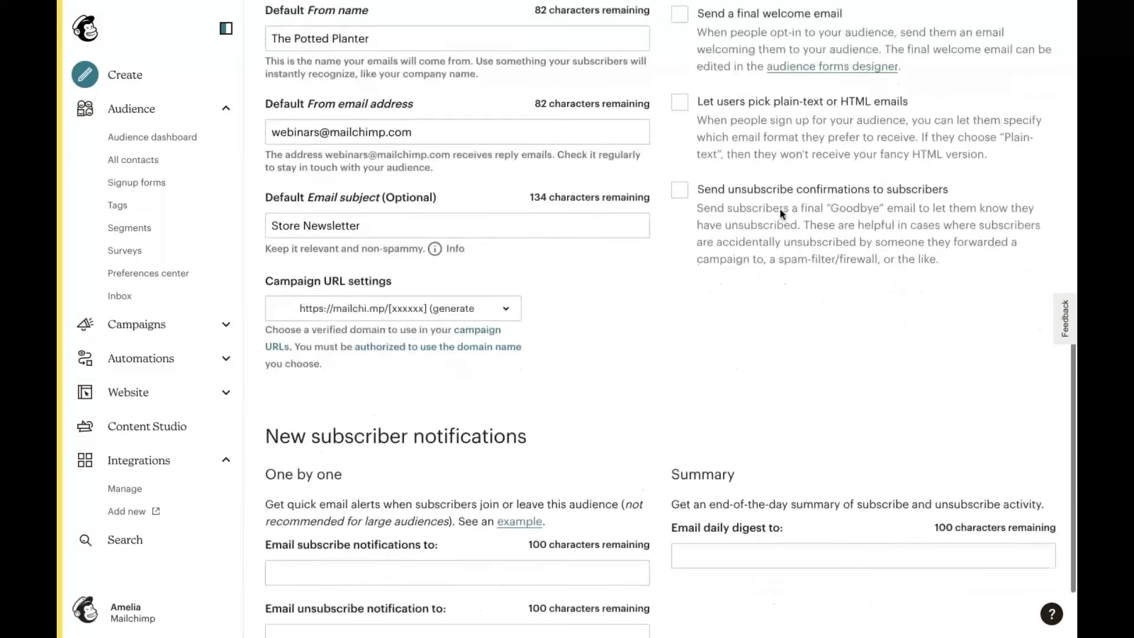
scroll(782, 215, "up", 3)
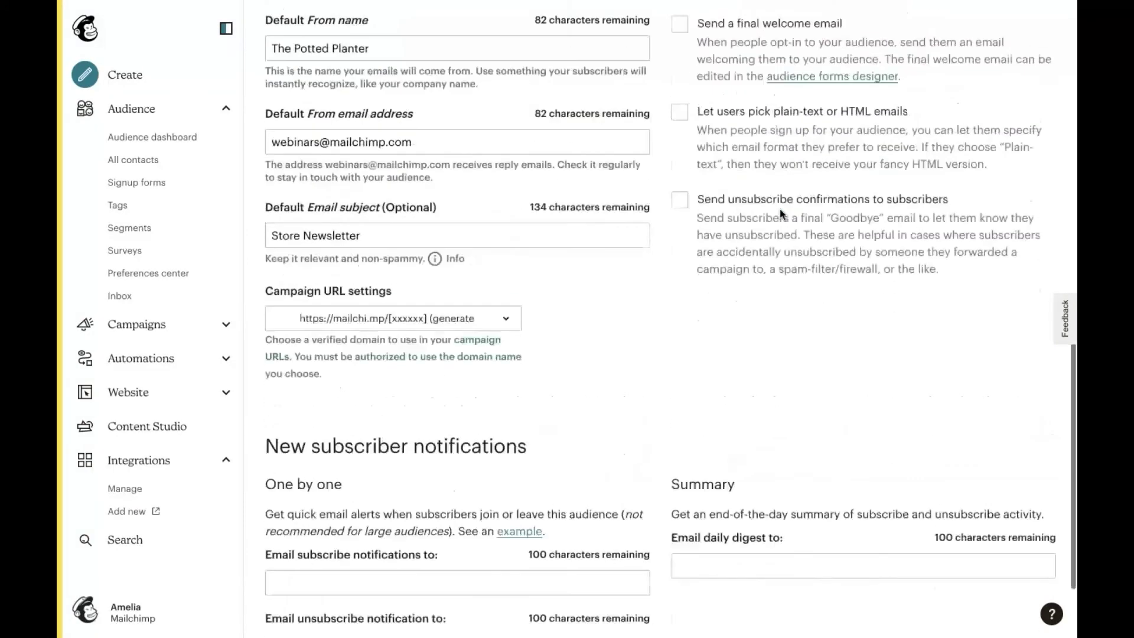
scroll(782, 214, "up", 5)
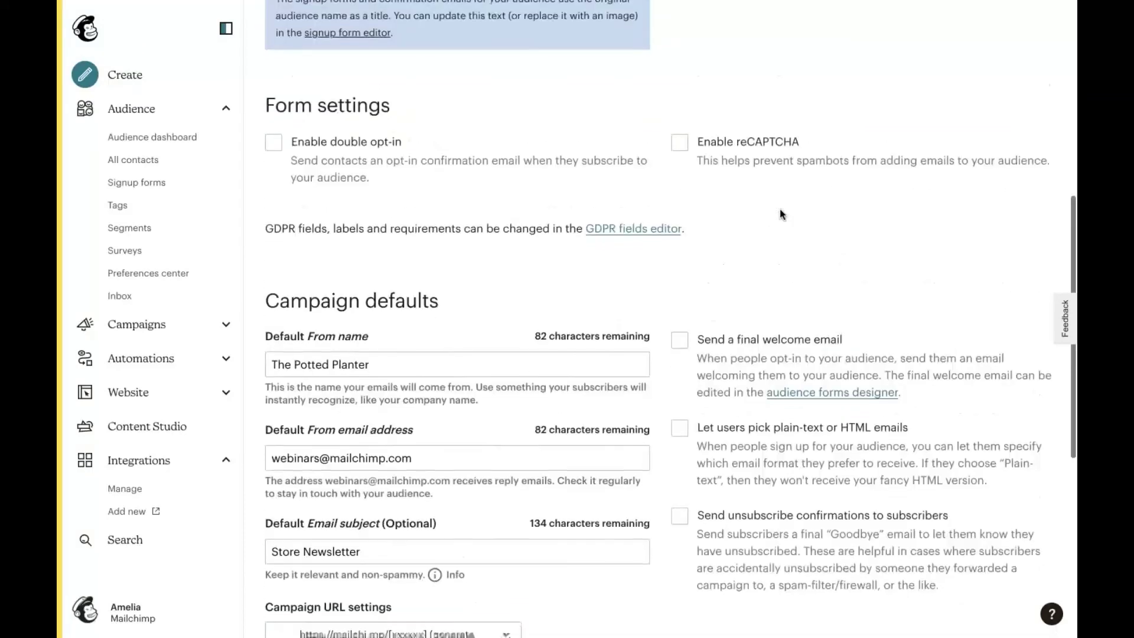
scroll(781, 215, "up", 1)
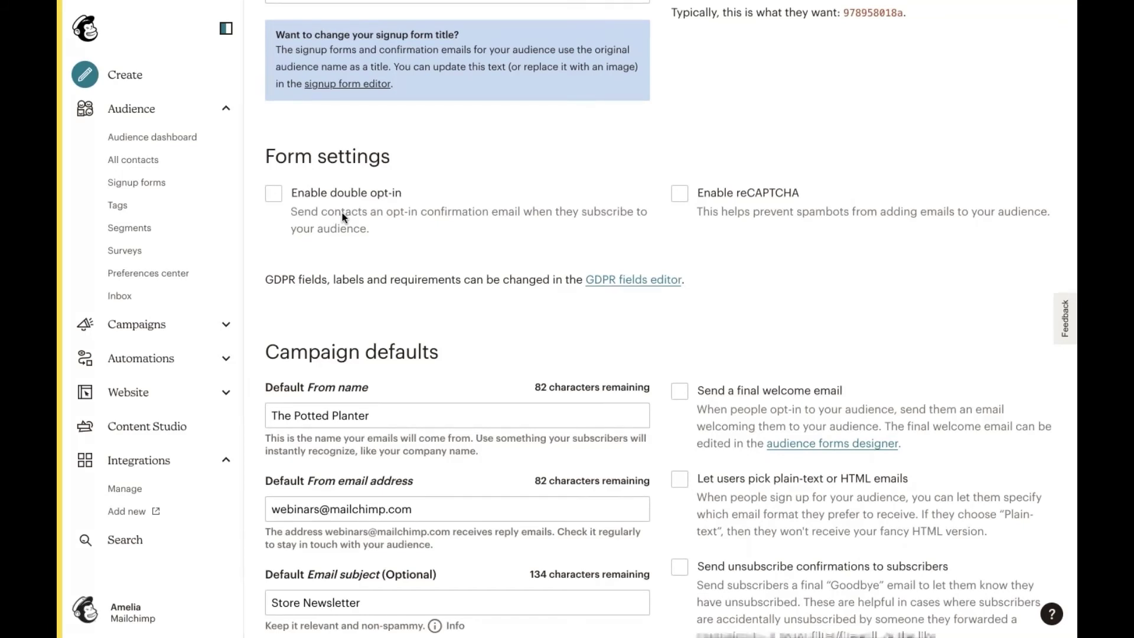
Review the campaign defaults and subscriber notification fields down to the save option, and return to the audience name.
scroll(343, 218, "down", 3)
scroll(342, 218, "down", 1)
scroll(342, 218, "down", 2)
scroll(343, 218, "down", 2)
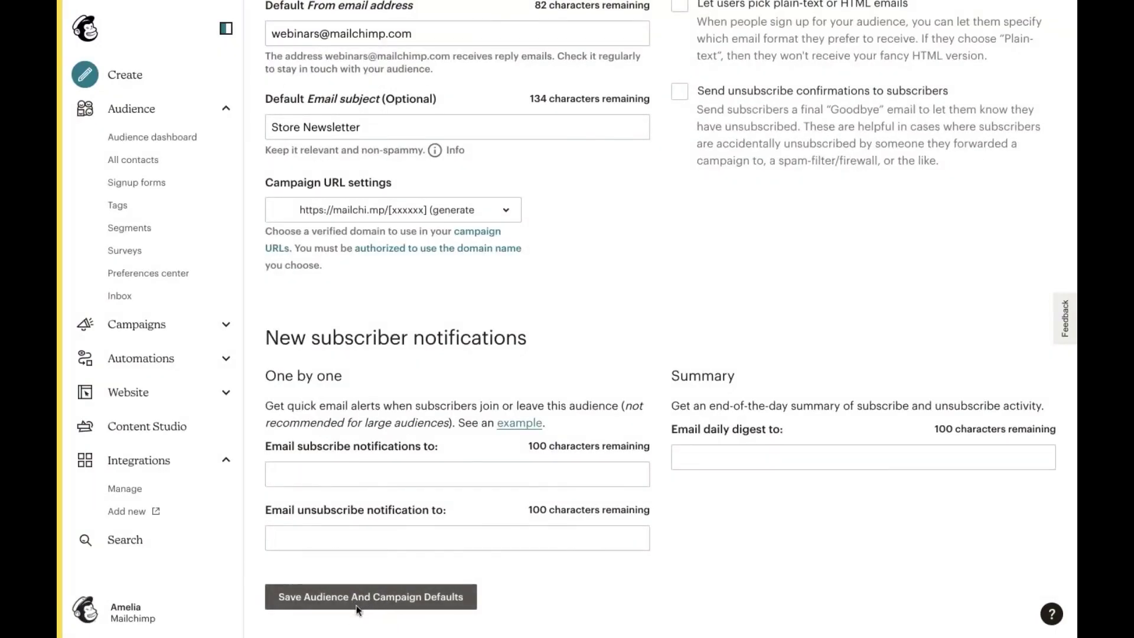
left_click(385, 590)
scroll(412, 504, "up", 7)
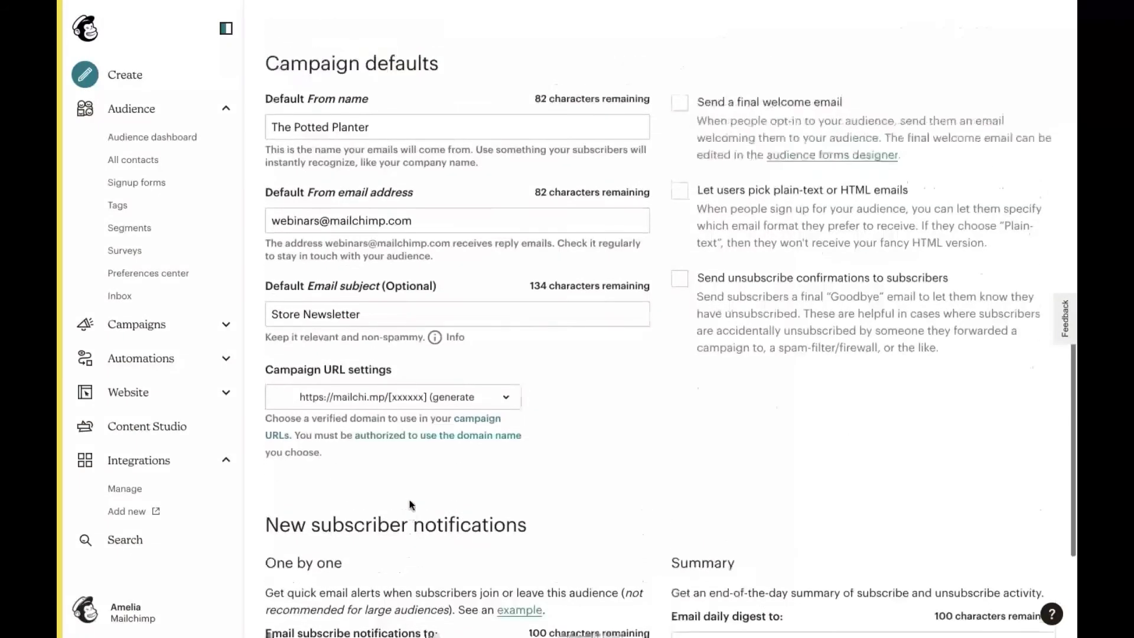
scroll(412, 503, "up", 6)
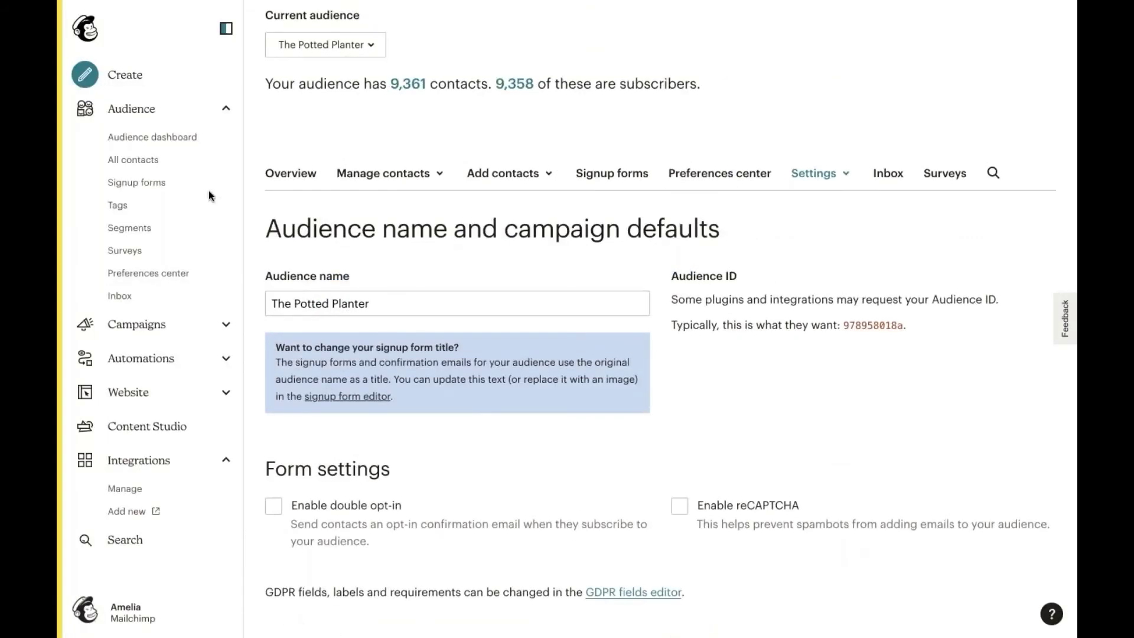
Open the full contact list of The Potted Planter and examine its contact fields, tags, email marketing statuses and sources.
left_click(166, 163)
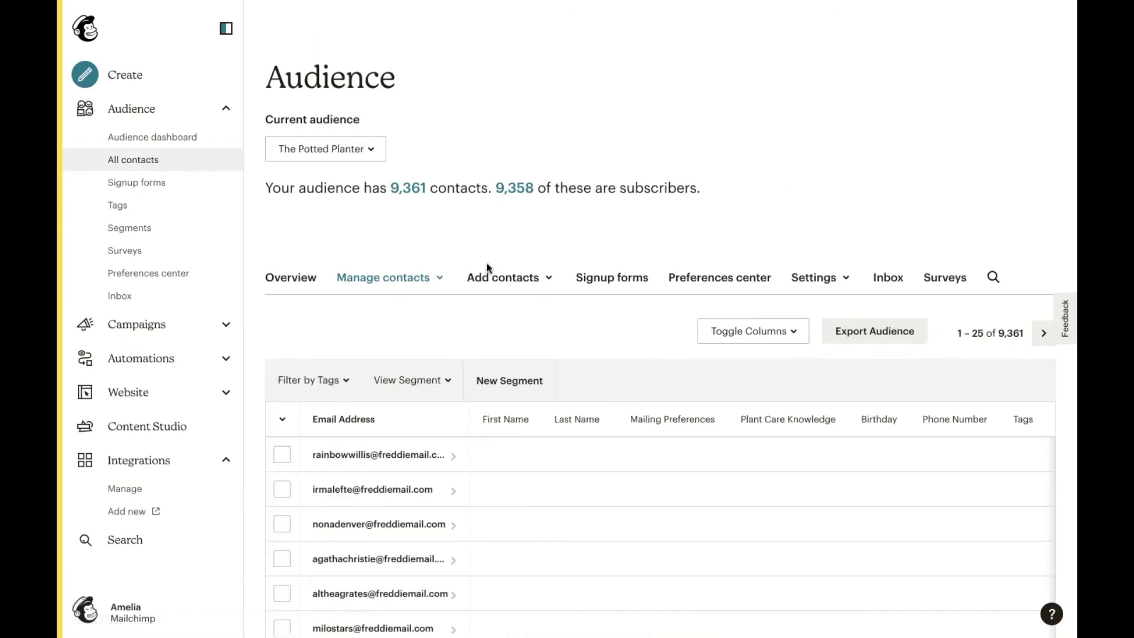
scroll(508, 274, "down", 2)
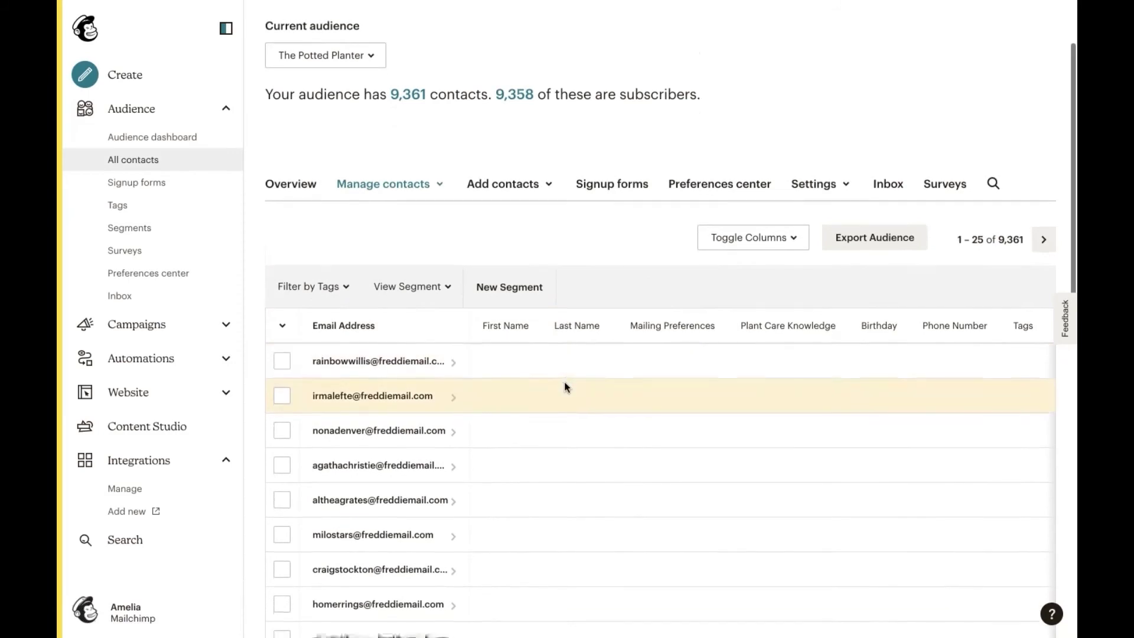
scroll(564, 385, "down", 3)
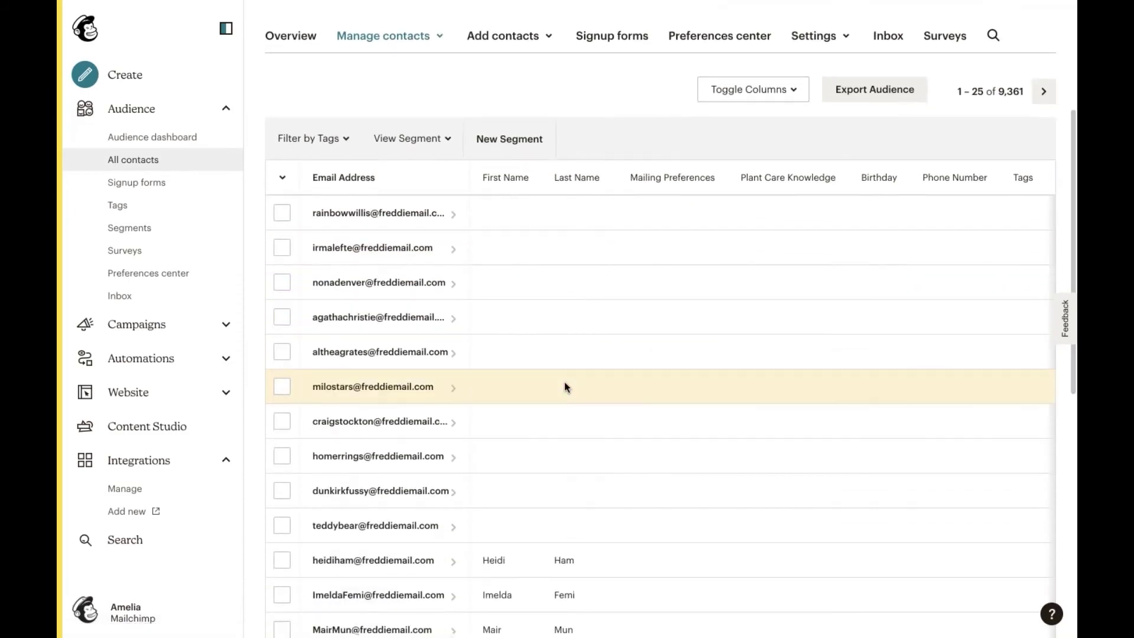
scroll(566, 387, "down", 1)
scroll(565, 387, "right", 3)
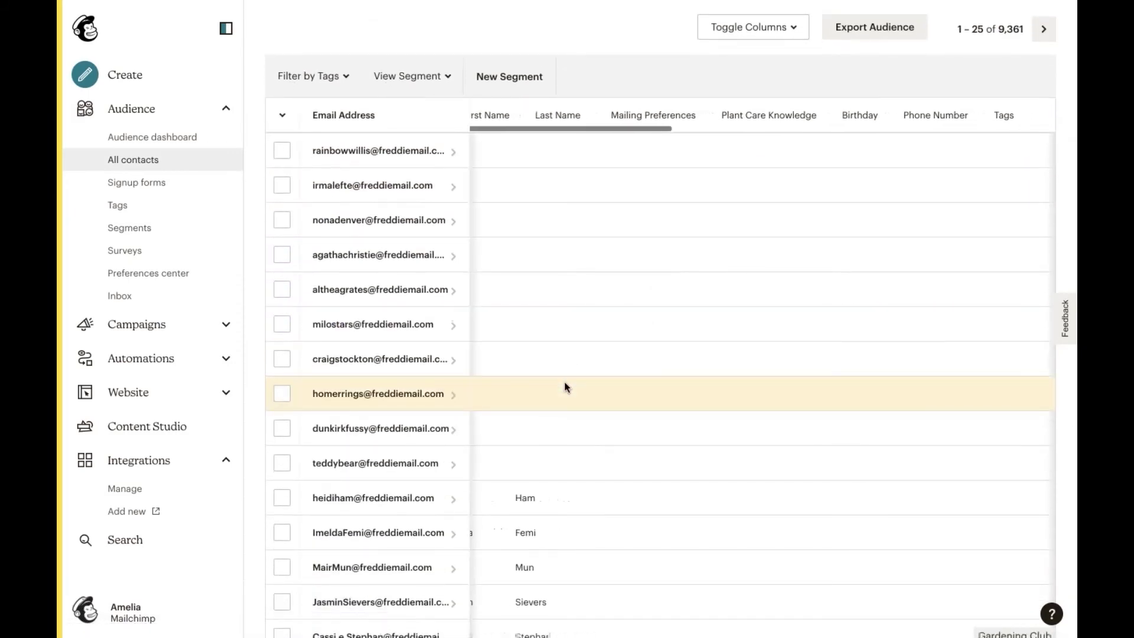
scroll(566, 387, "right", 4)
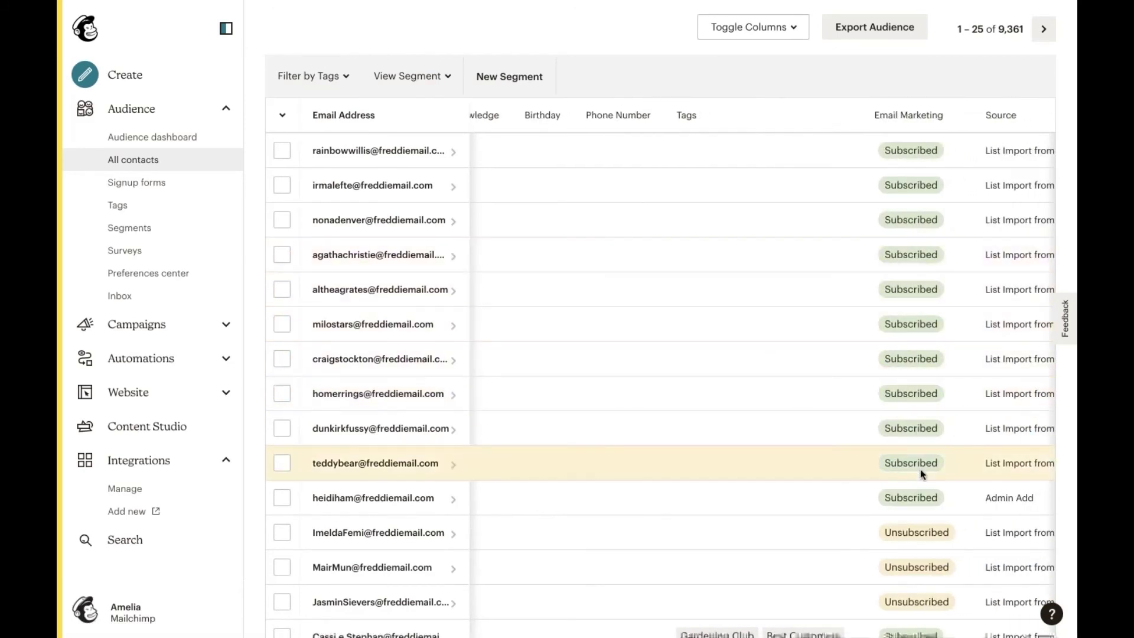
scroll(925, 508, "down", 1)
scroll(925, 508, "down", 1)
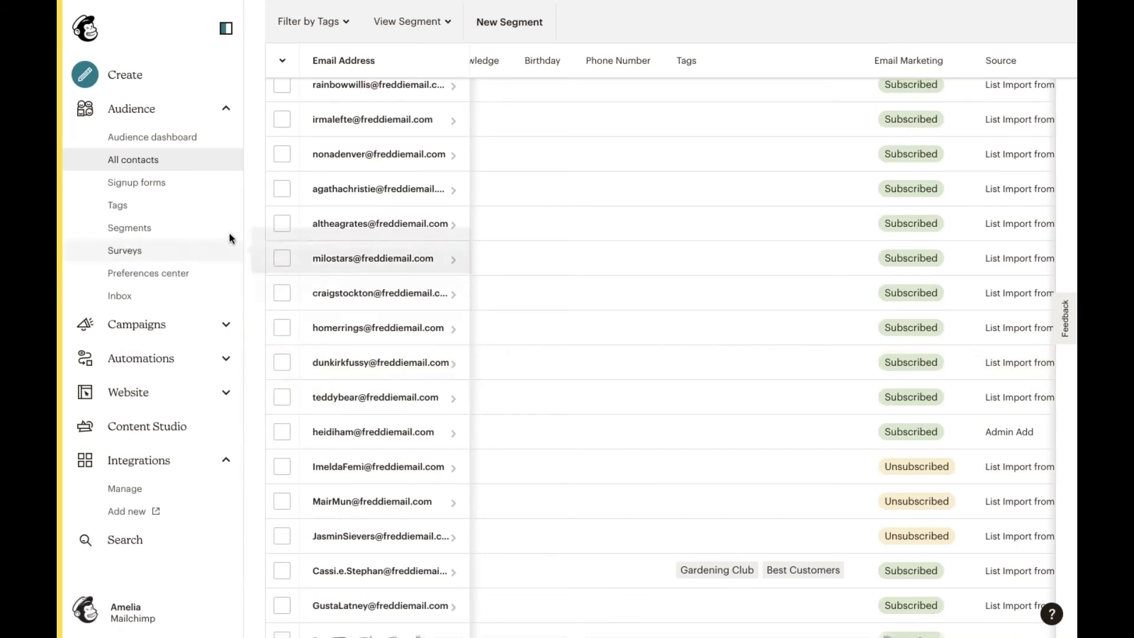
View the website dashboard and the Domains Overview with its custom and email domains, and collapse the Audience and Website sections.
left_click(226, 109)
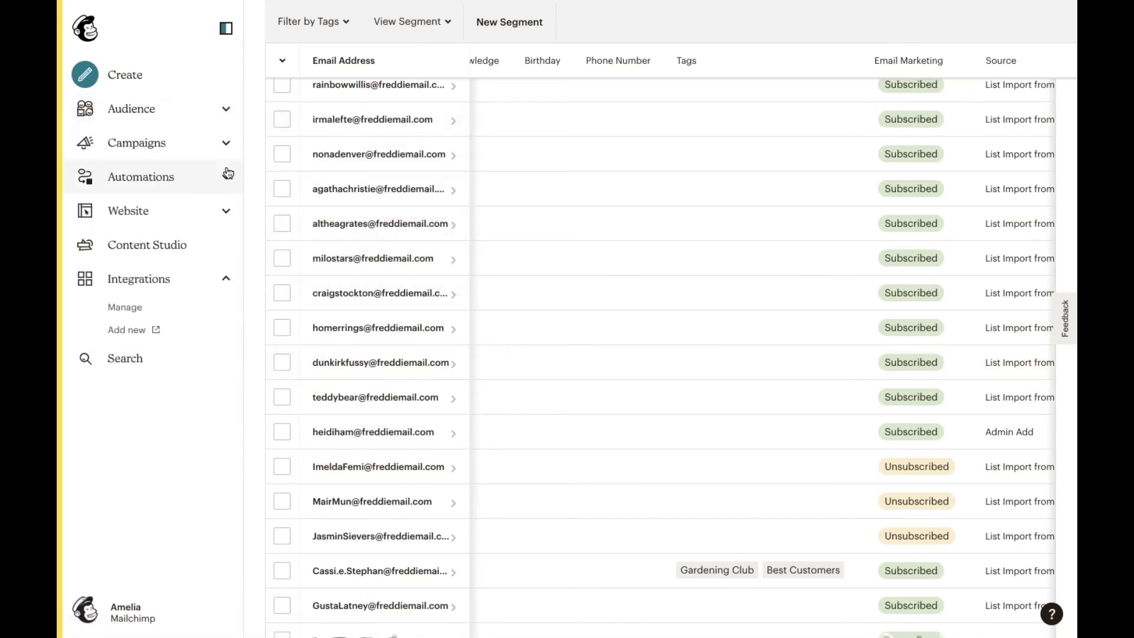
left_click(220, 214)
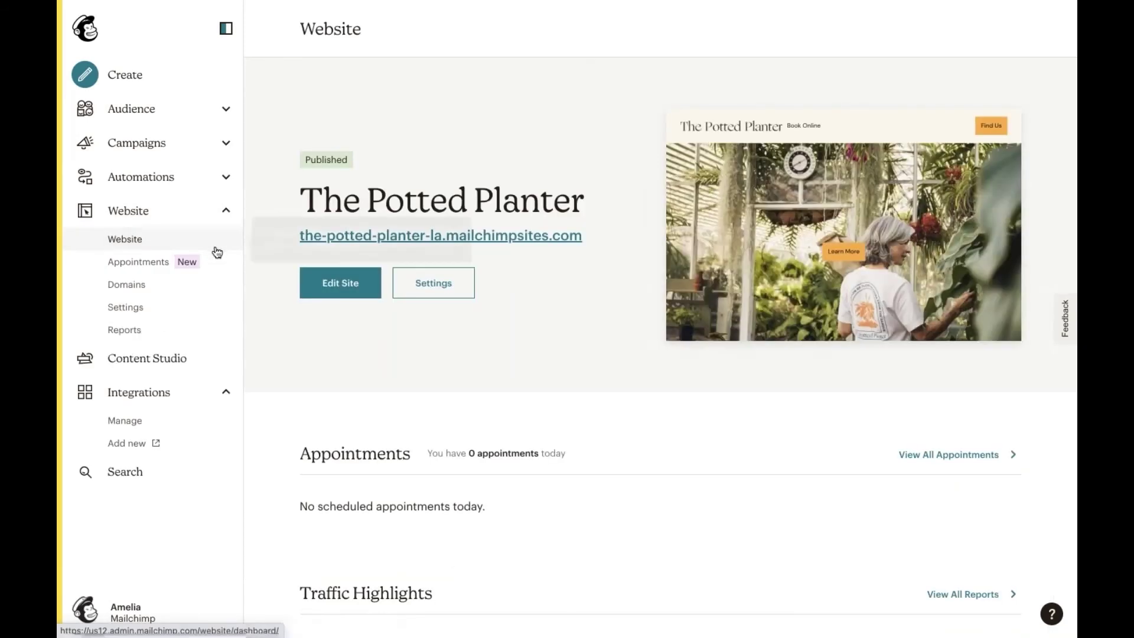
left_click(209, 294)
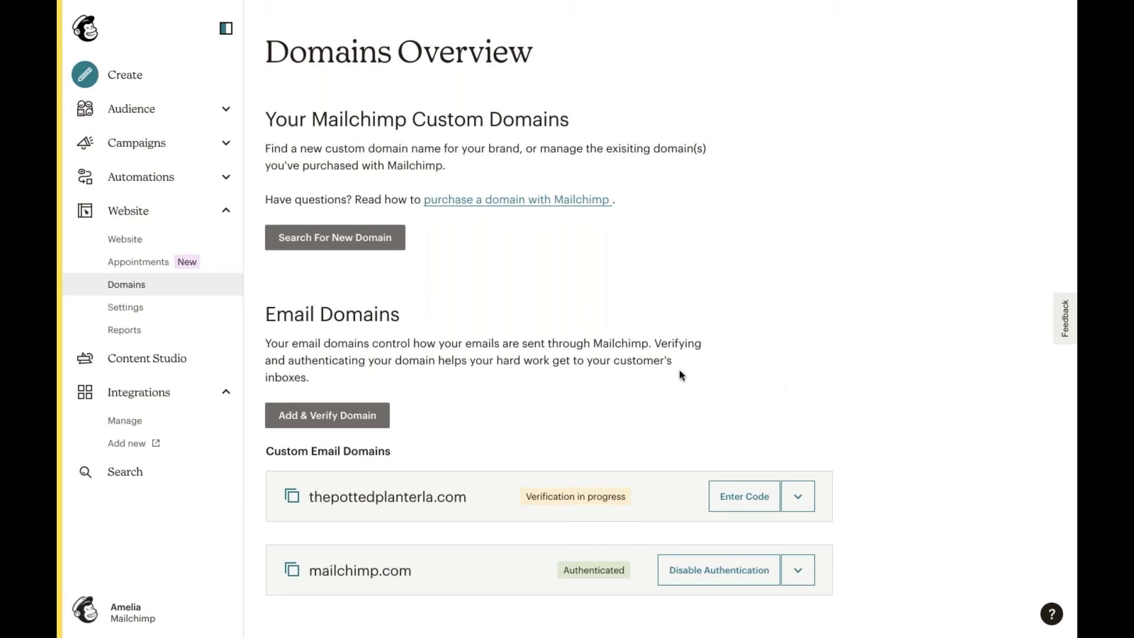
left_click(226, 211)
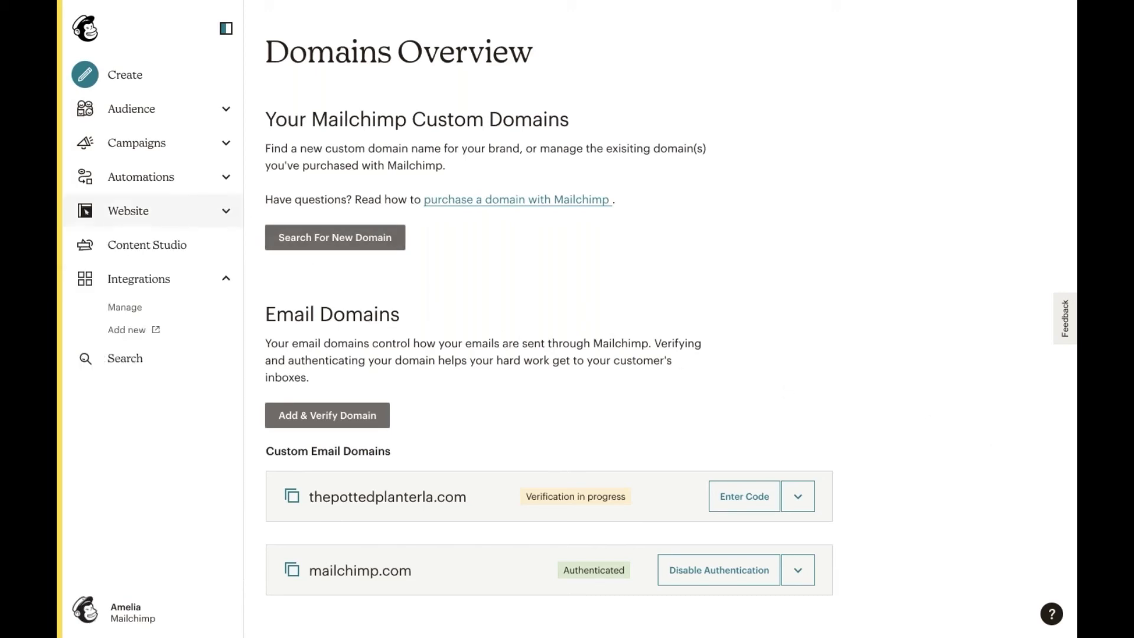
Open Content Studio and look through Creative Assistant, My Files, Products, Giphy, Instagram and My Logo.
left_click(146, 245)
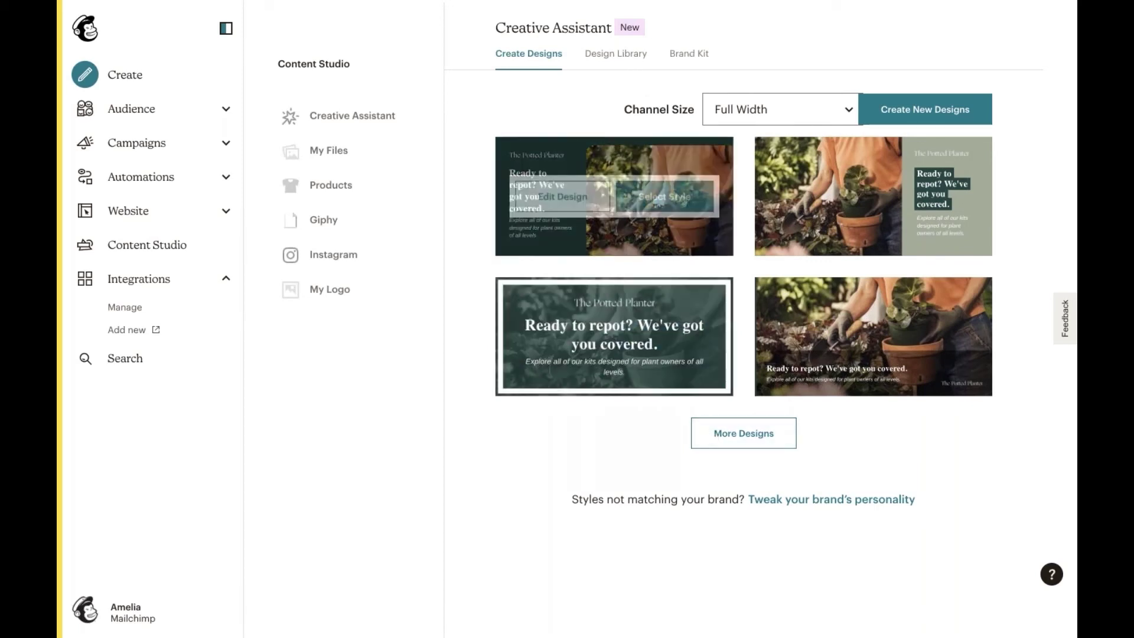
left_click(344, 152)
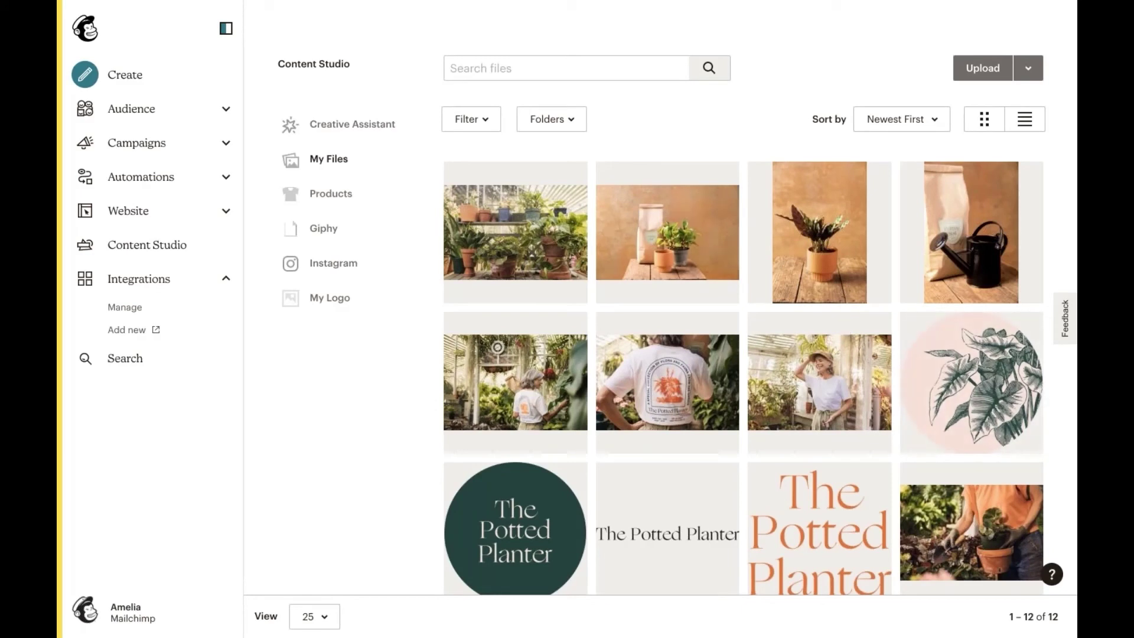
left_click(365, 193)
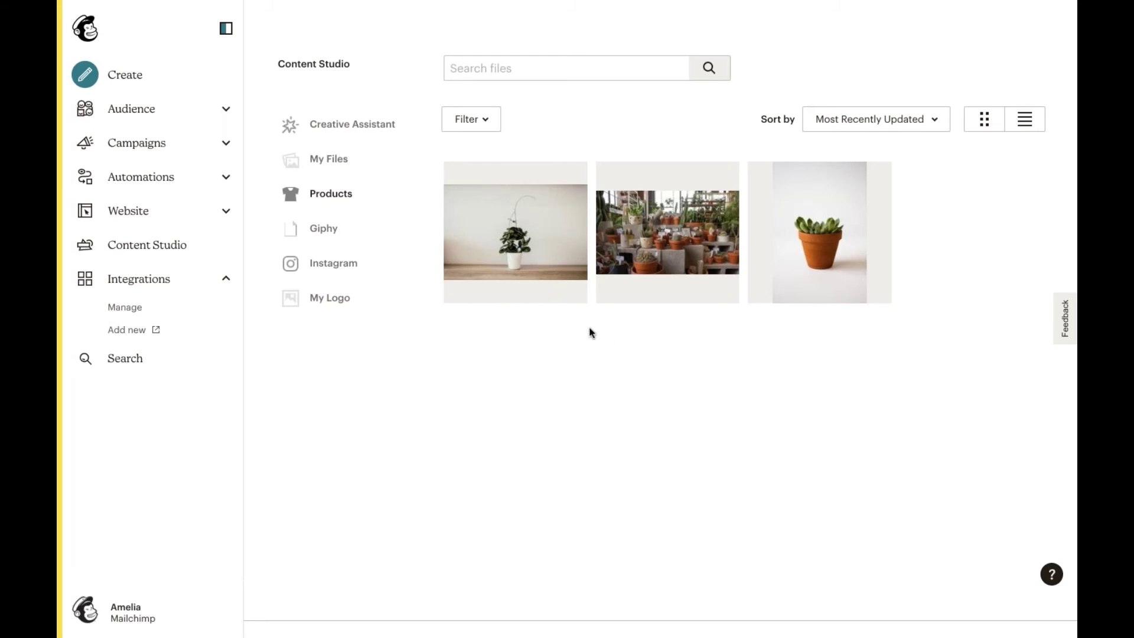
left_click(348, 228)
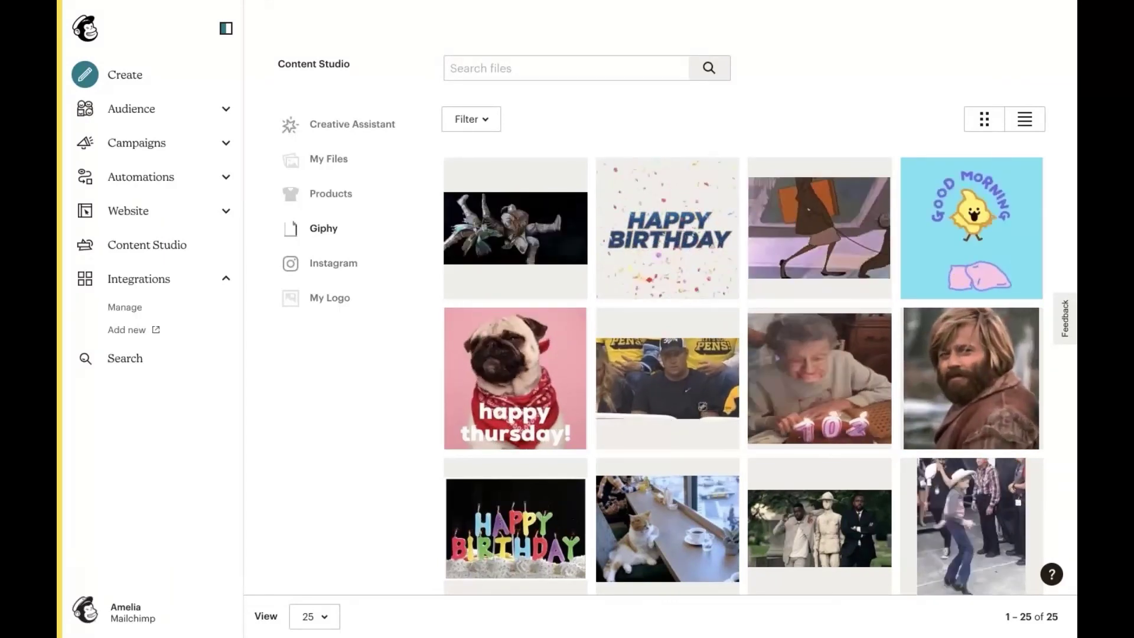
left_click(328, 262)
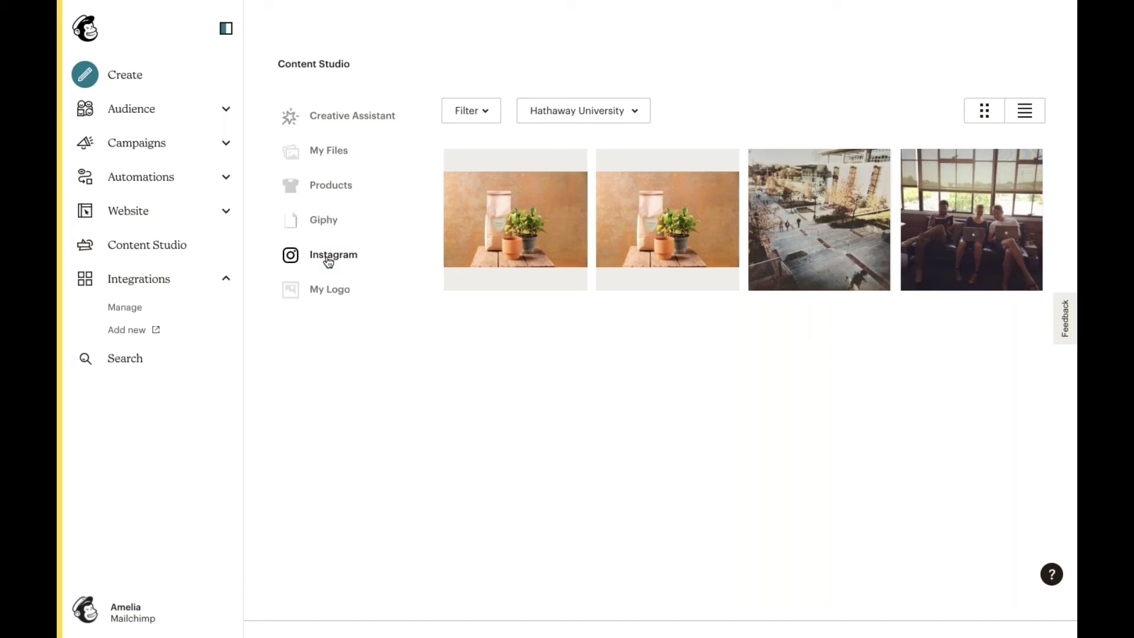
left_click(329, 290)
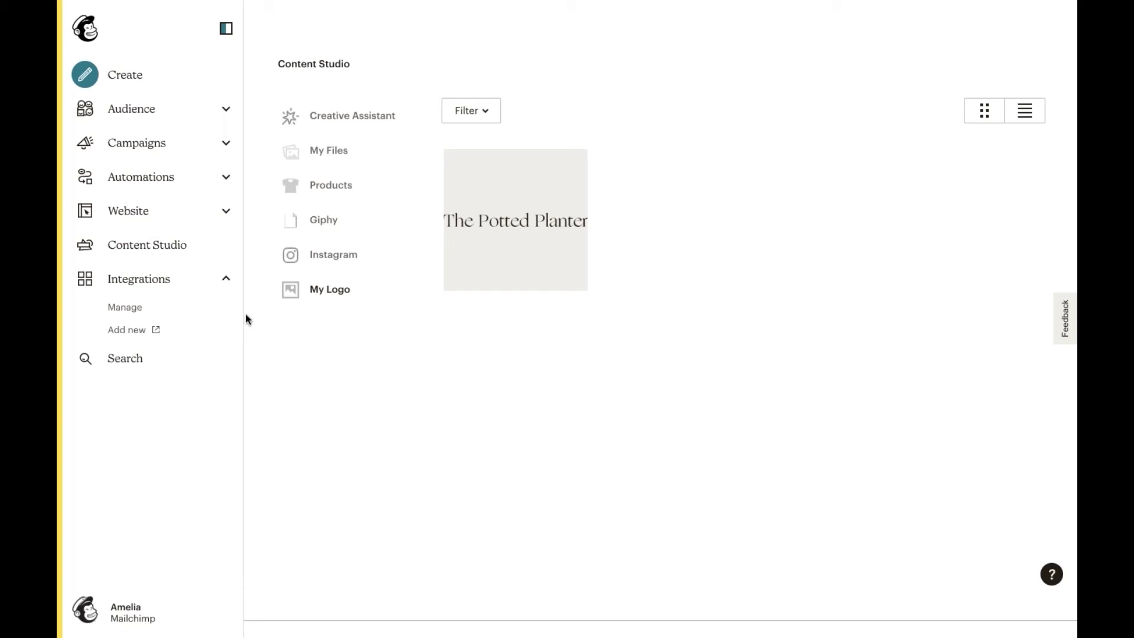
View all campaigns and the saved email templates, and open the premium email templates in the marketplace to browse them.
left_click(229, 156)
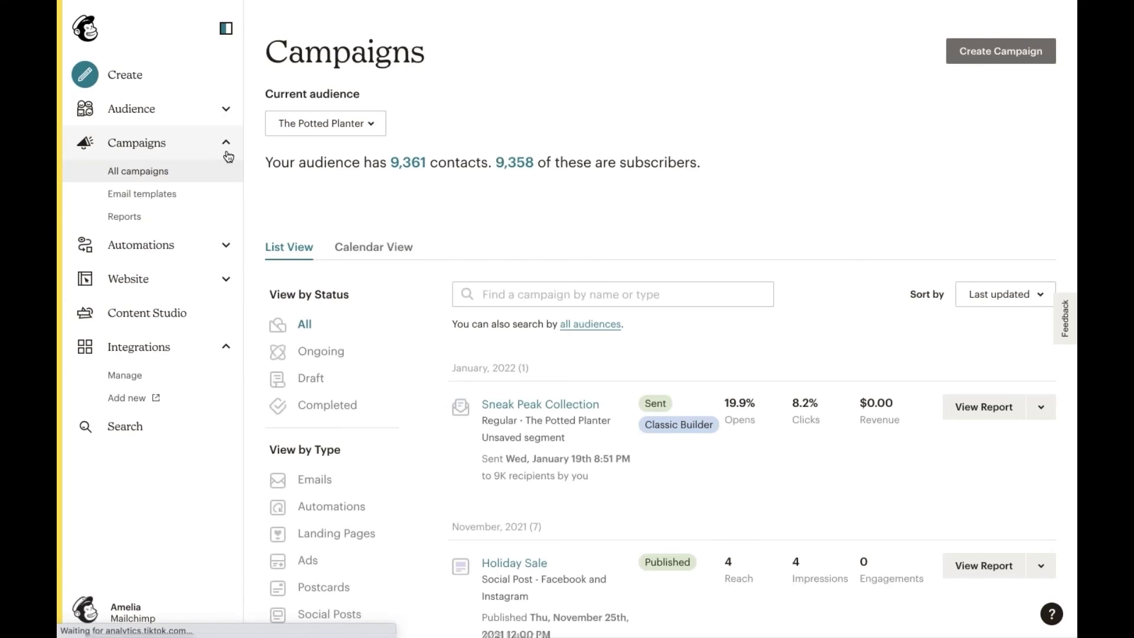
left_click(194, 199)
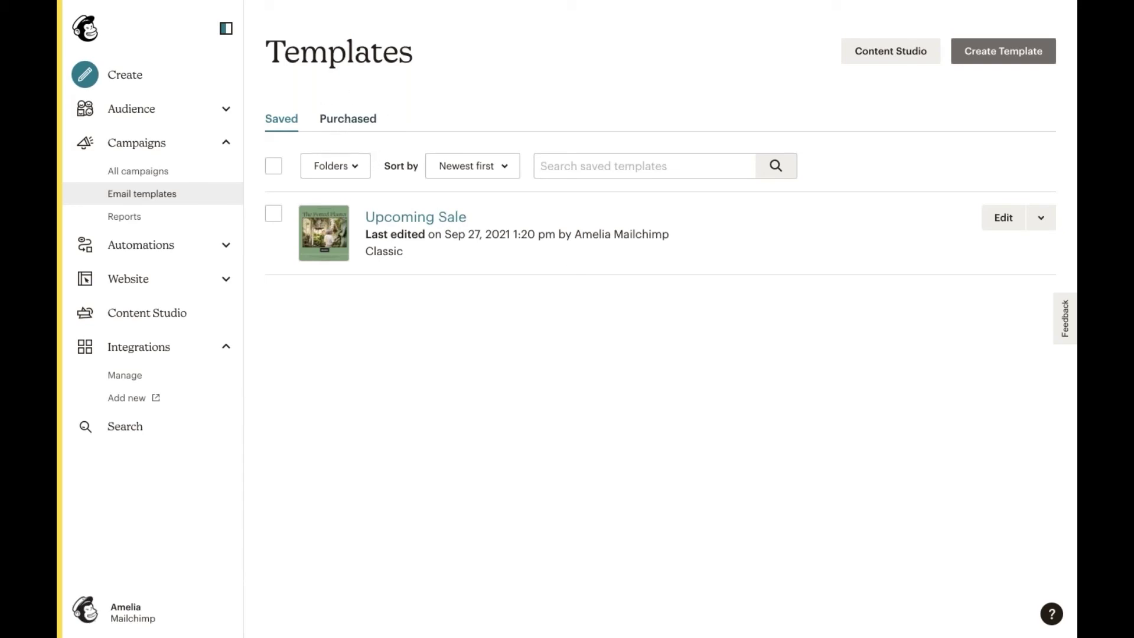
left_click(346, 119)
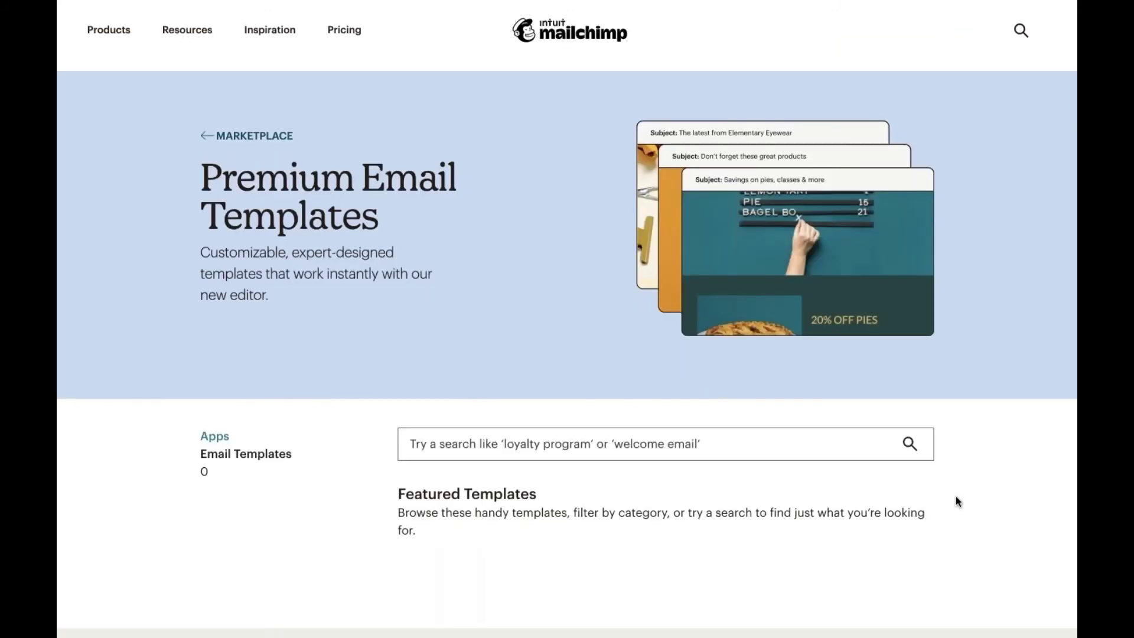
scroll(957, 500, "down", 1)
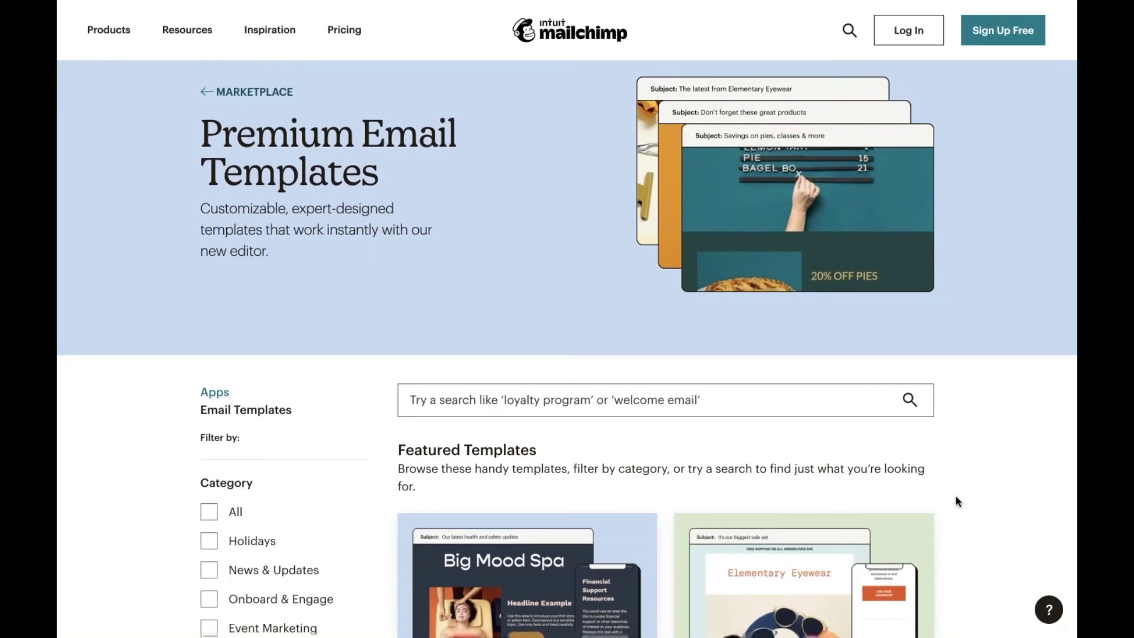
Look through the featured premium email templates, their category and price filters in the marketplace.
scroll(956, 501, "down", 1)
scroll(955, 501, "down", 3)
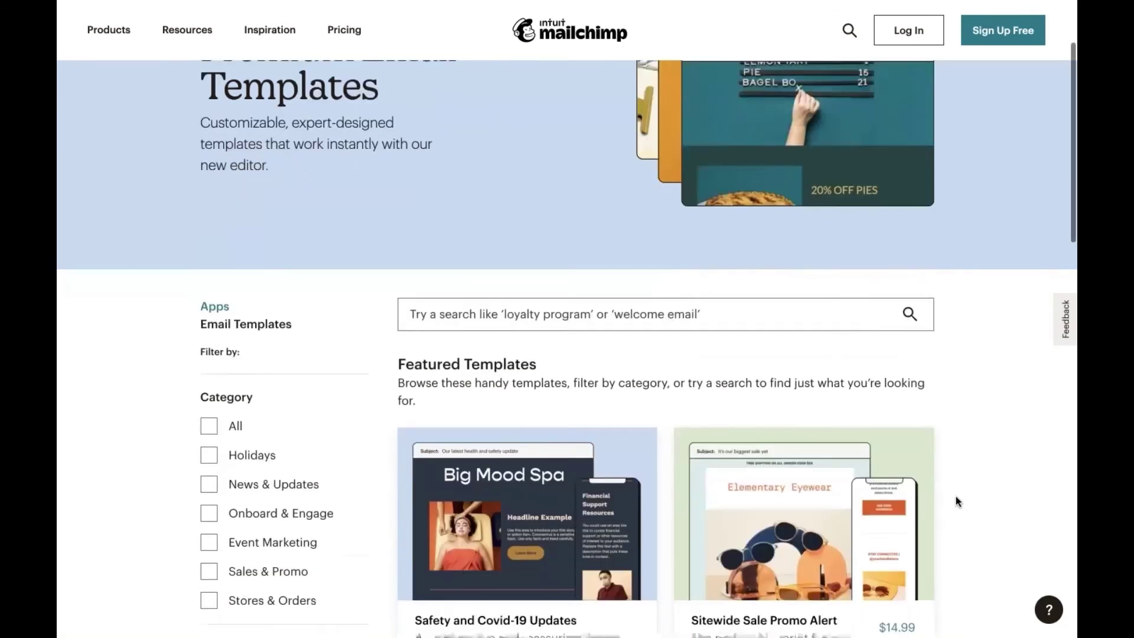
scroll(957, 501, "down", 1)
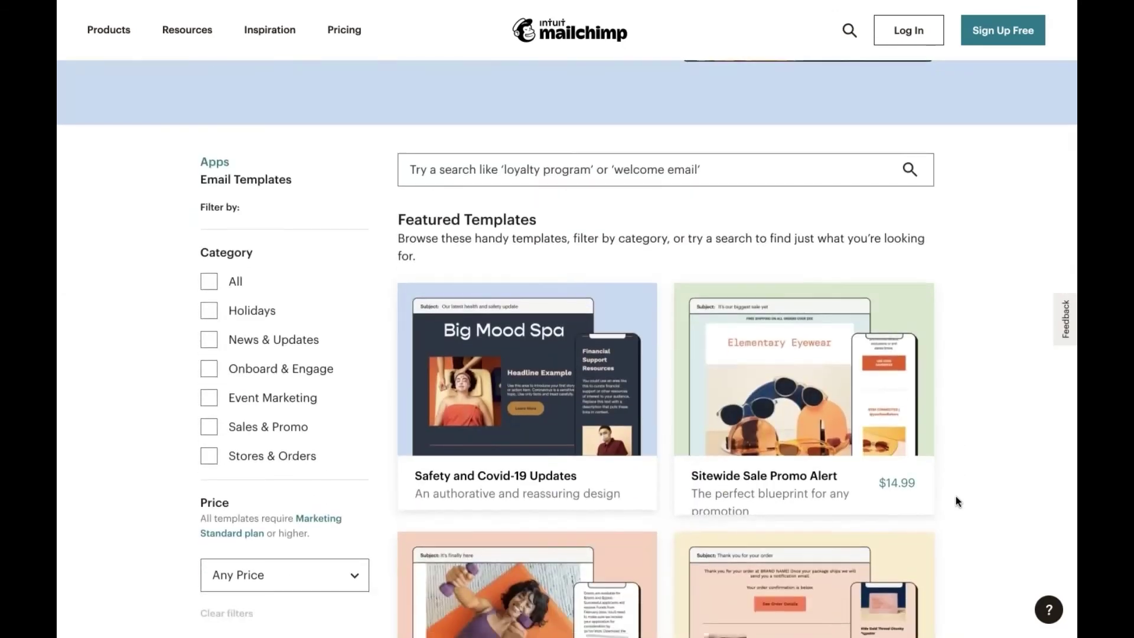
scroll(956, 501, "down", 2)
scroll(955, 496, "down", 3)
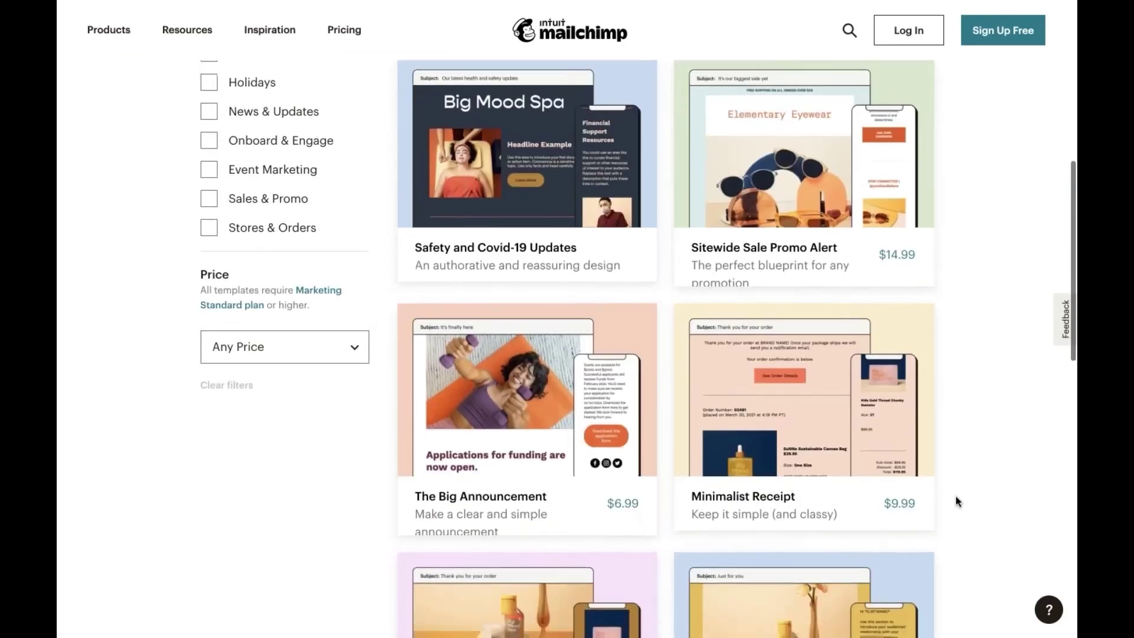
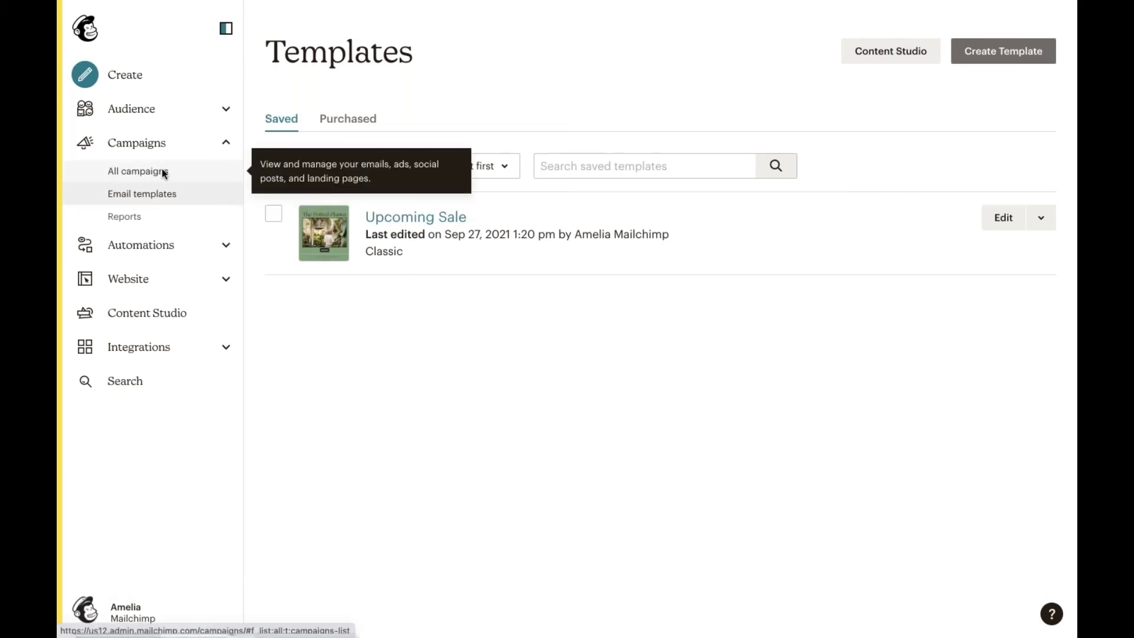
View all campaigns and examine the status and type filters and the folder creation option beside the list.
left_click(131, 170)
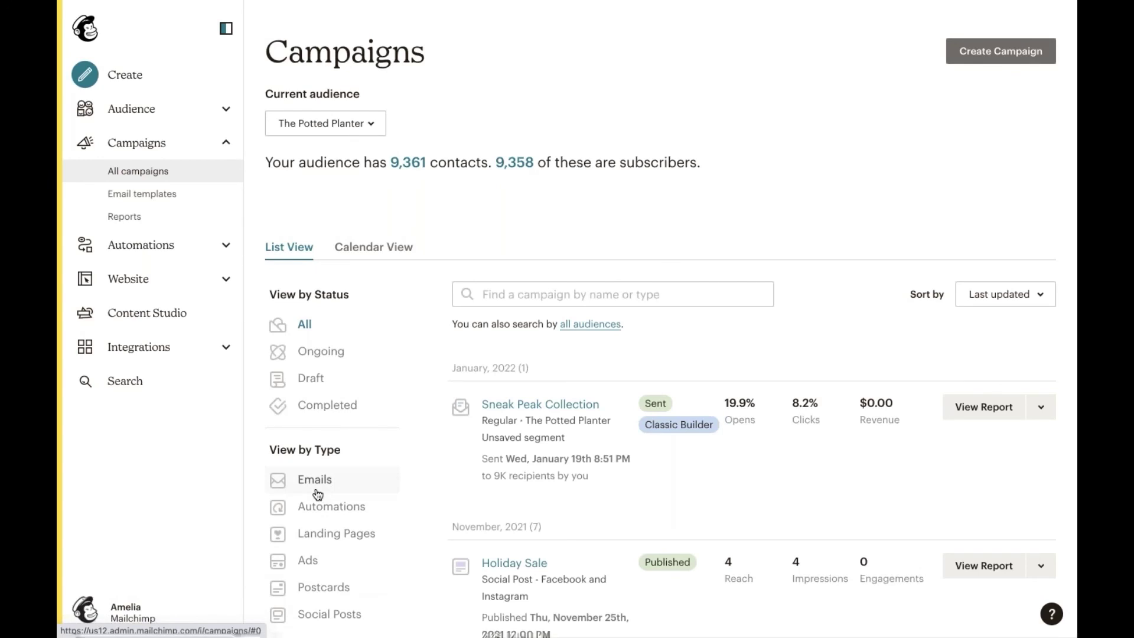
scroll(317, 495, "down", 1)
scroll(317, 494, "down", 1)
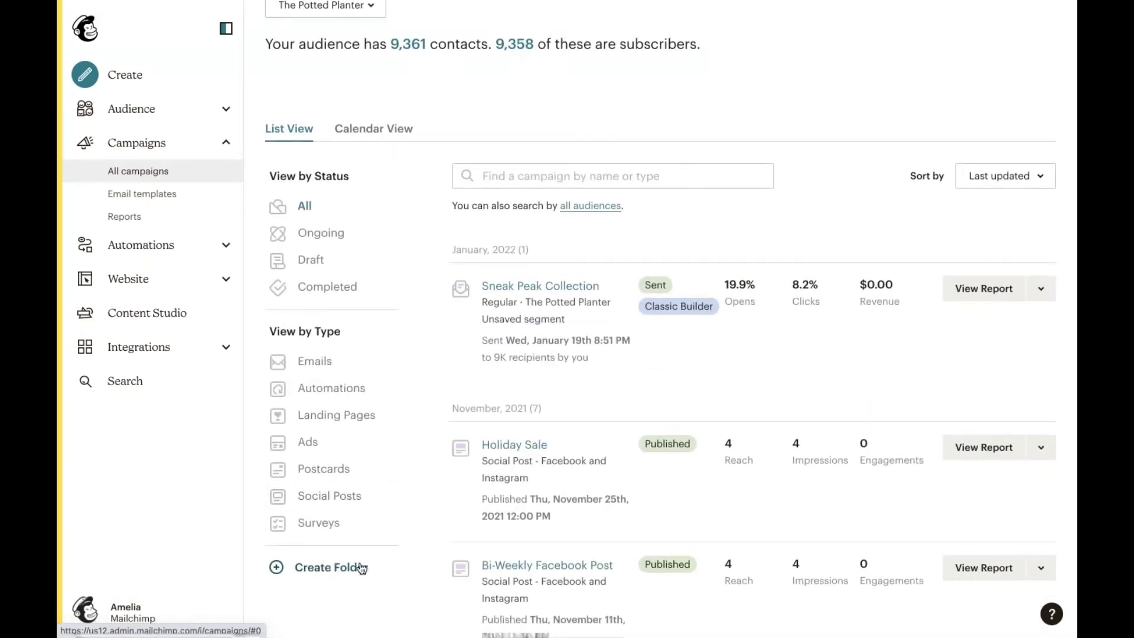
left_click(317, 568)
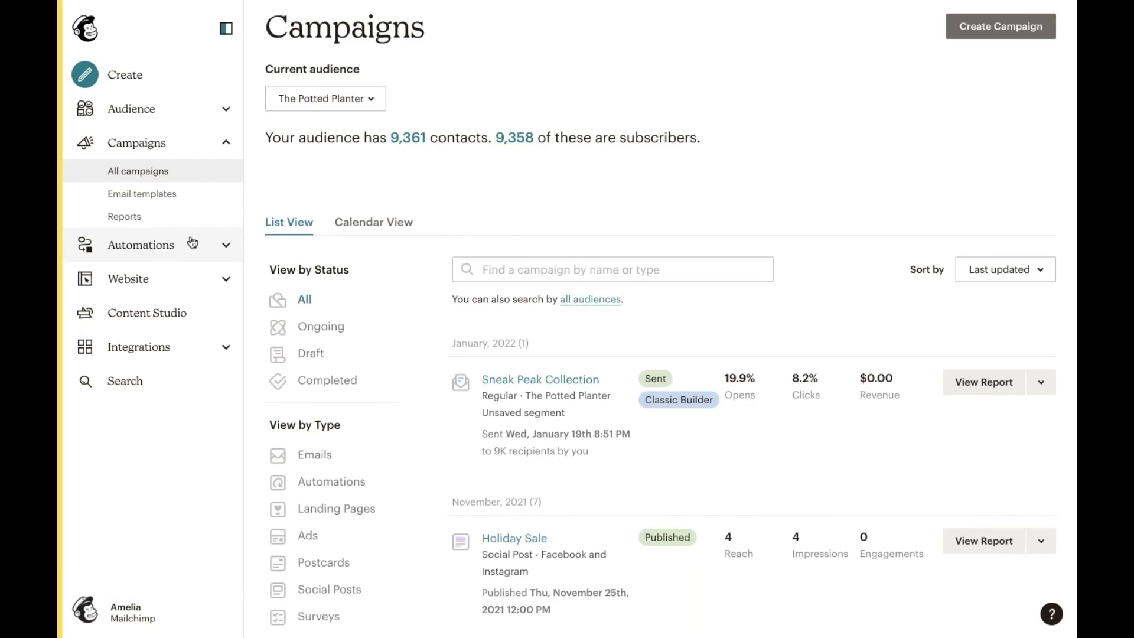
View the Customer Journeys page and its recent journeys, and collapse the Automations and Campaigns sections.
left_click(225, 247)
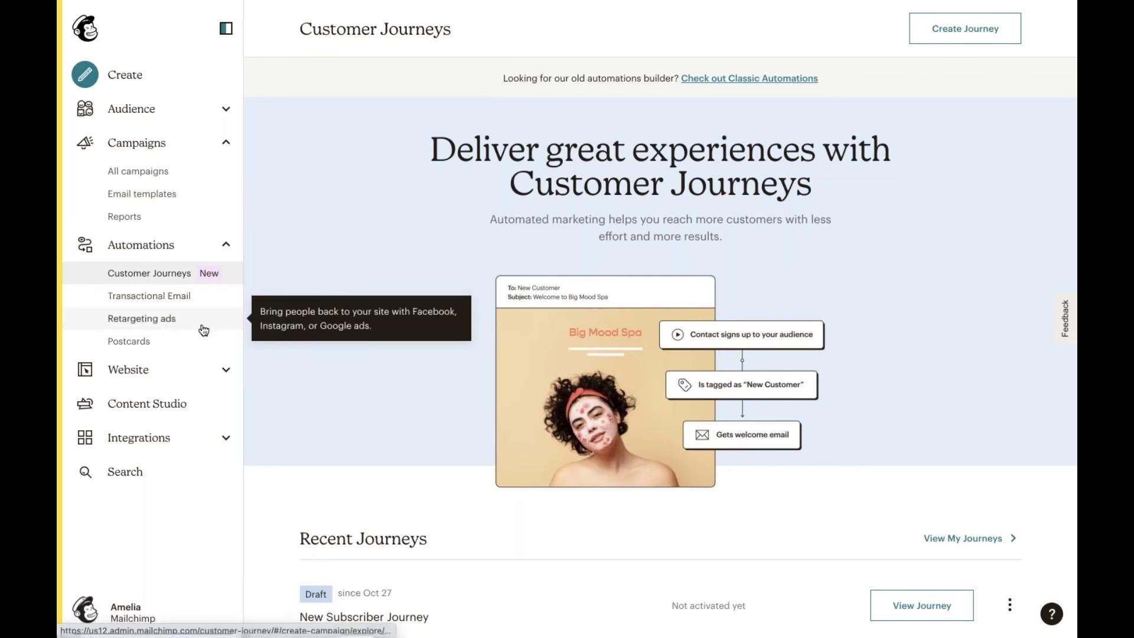
scroll(383, 411, "down", 1)
scroll(382, 410, "down", 1)
scroll(382, 409, "up", 2)
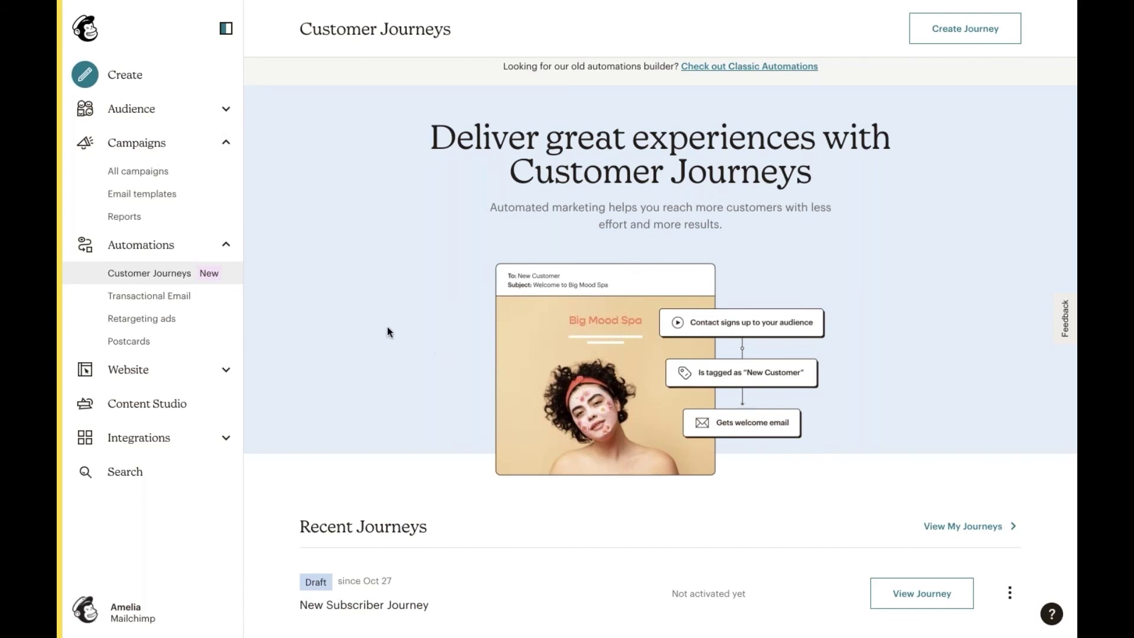
left_click(226, 244)
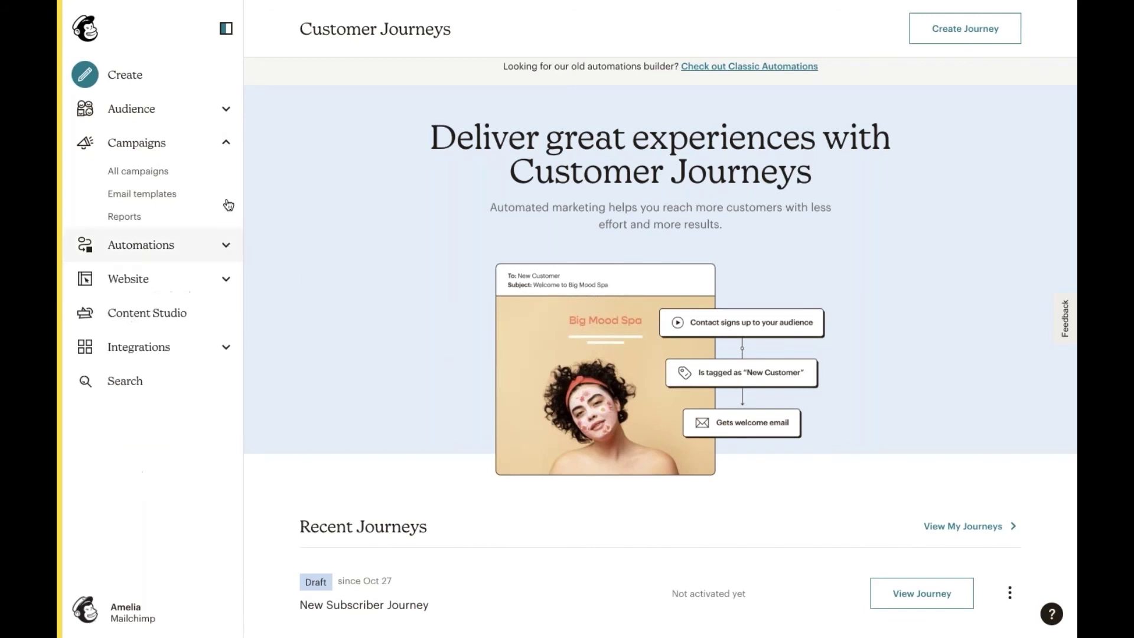
left_click(224, 143)
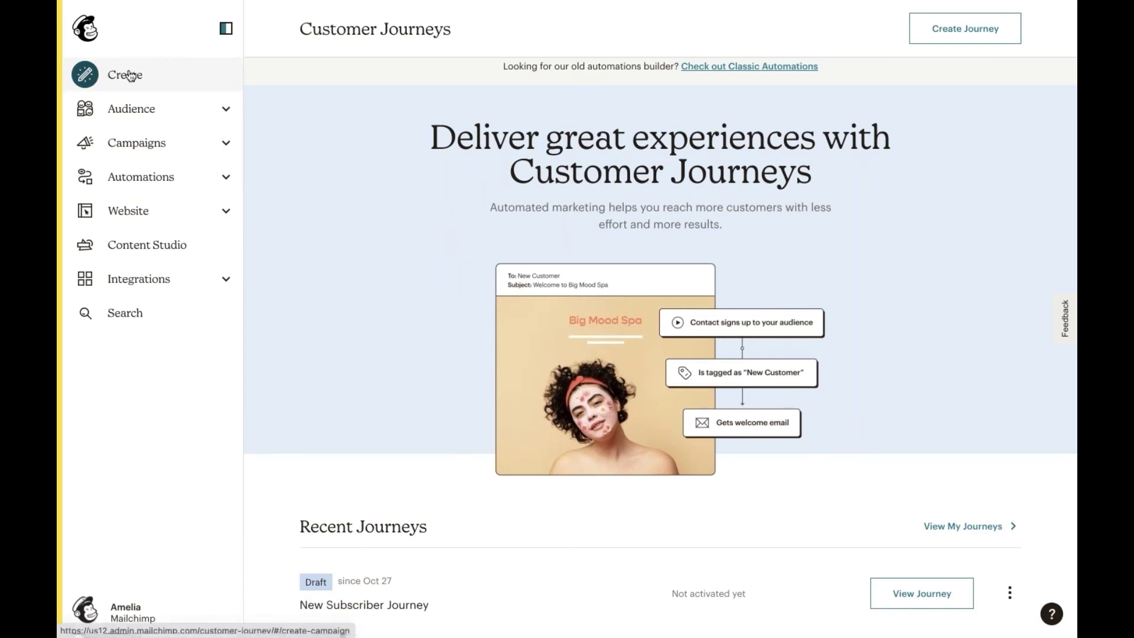
Look through the regular, plain text and A/B test email options for creating a campaign, and leave without creating one.
left_click(129, 74)
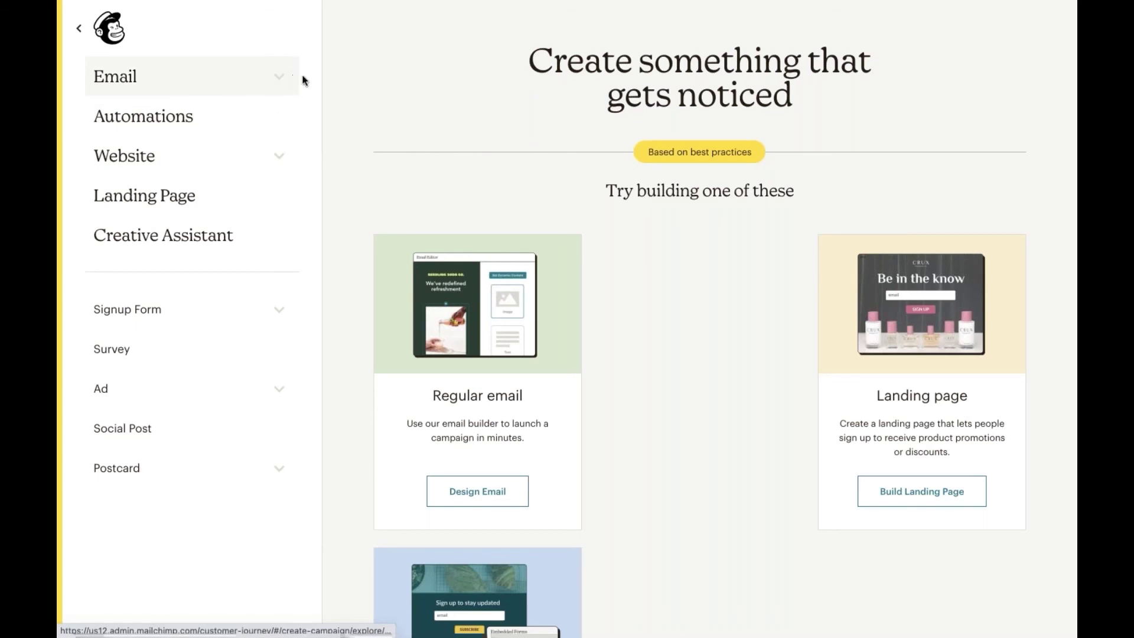
left_click(281, 77)
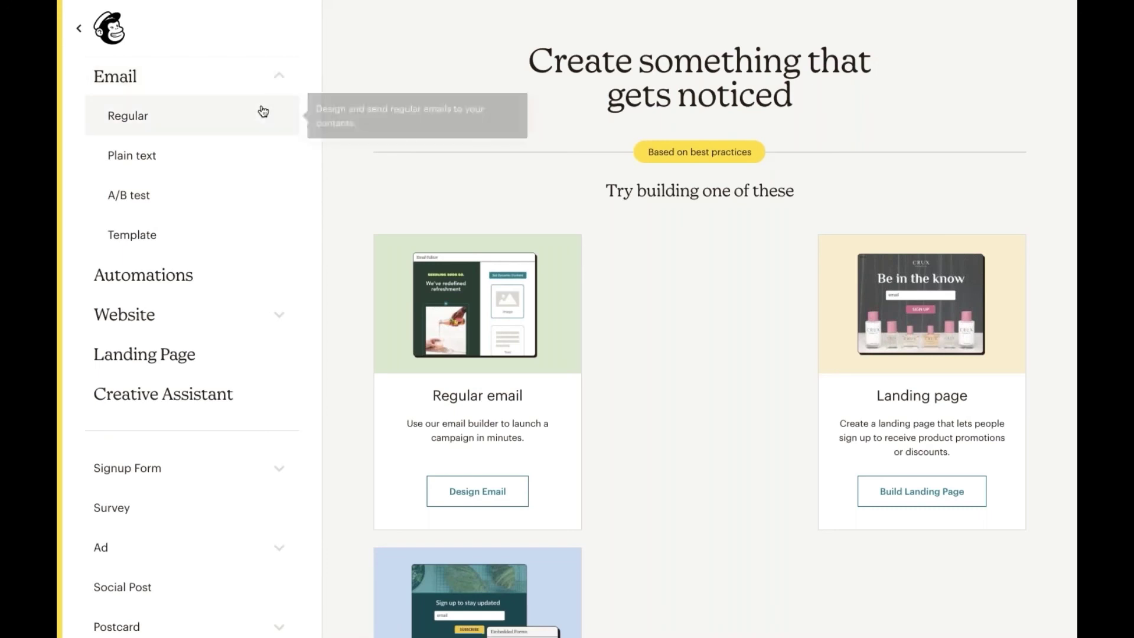
left_click(262, 112)
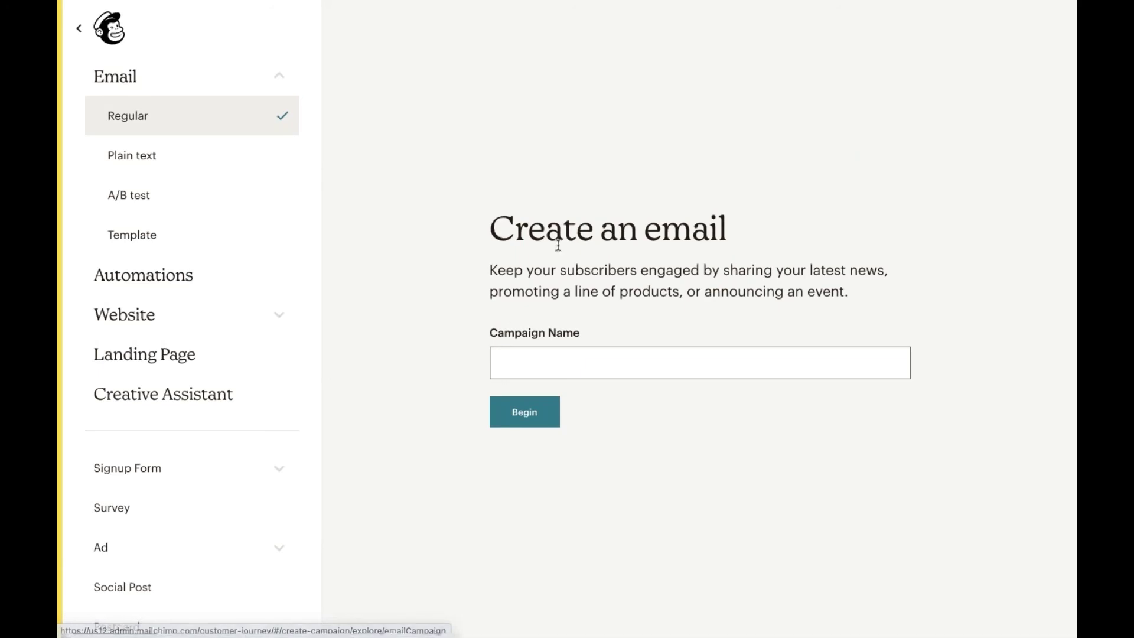
left_click(587, 355)
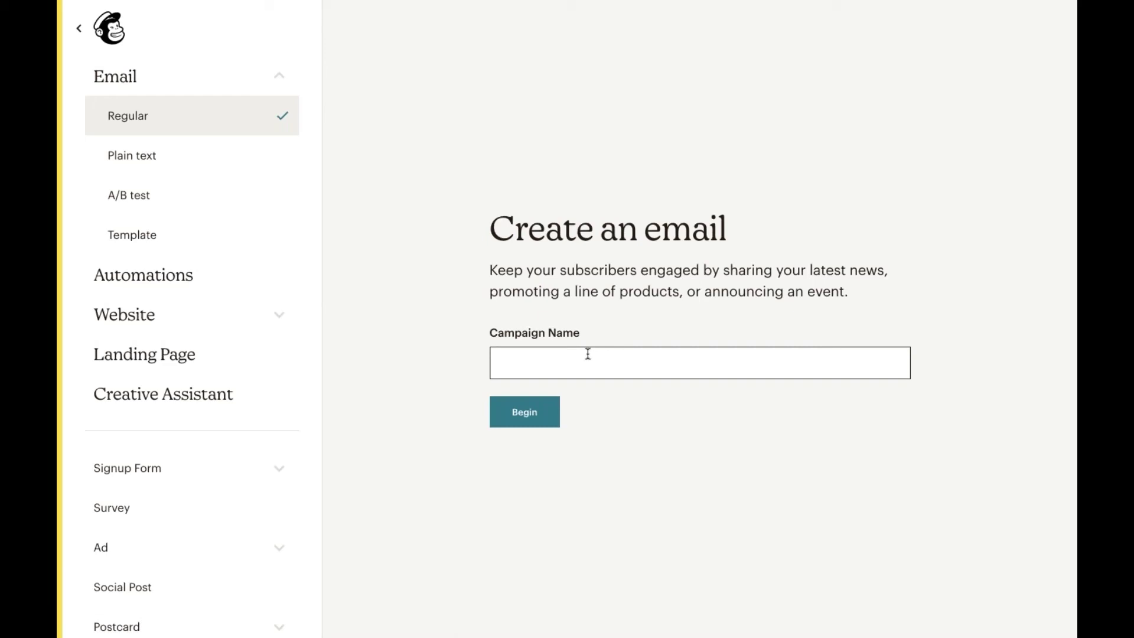
left_click(228, 172)
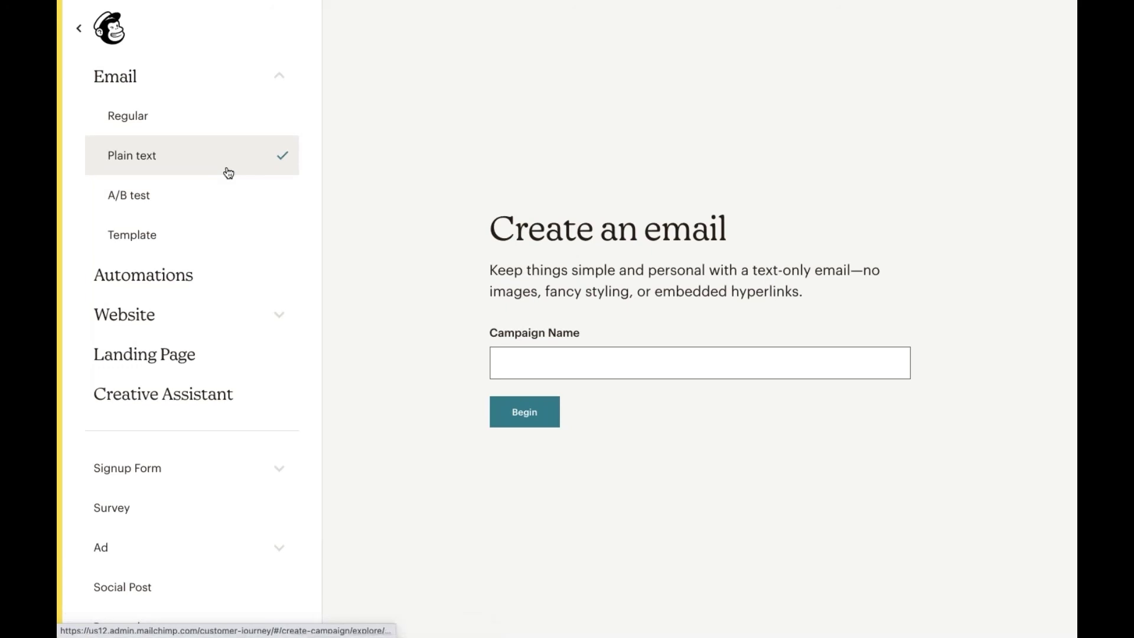
left_click(216, 194)
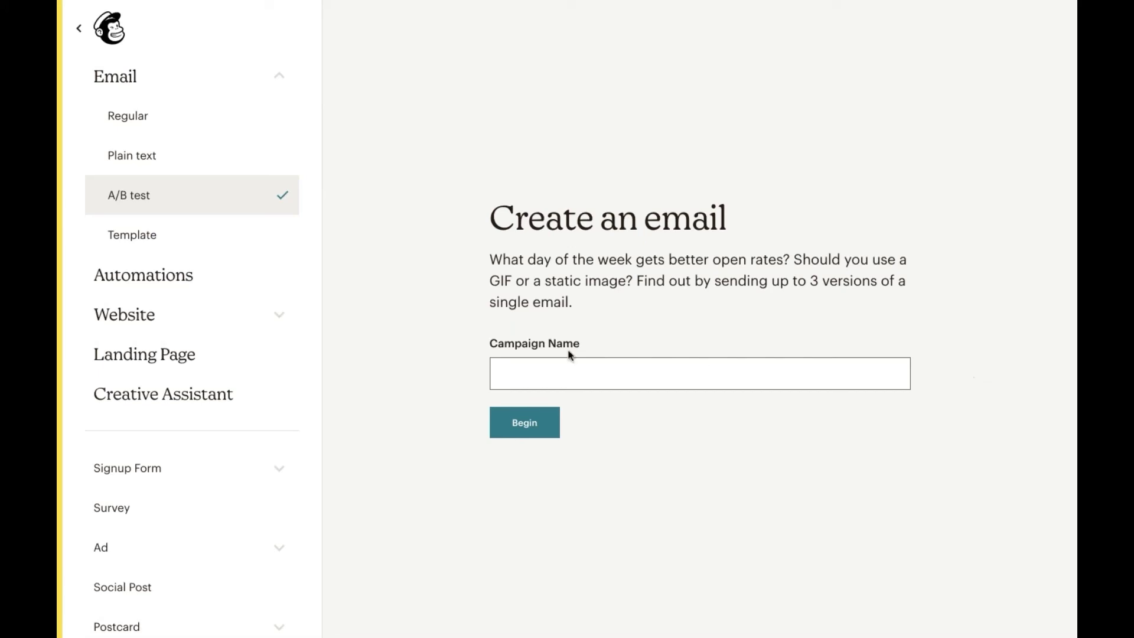
left_click(78, 29)
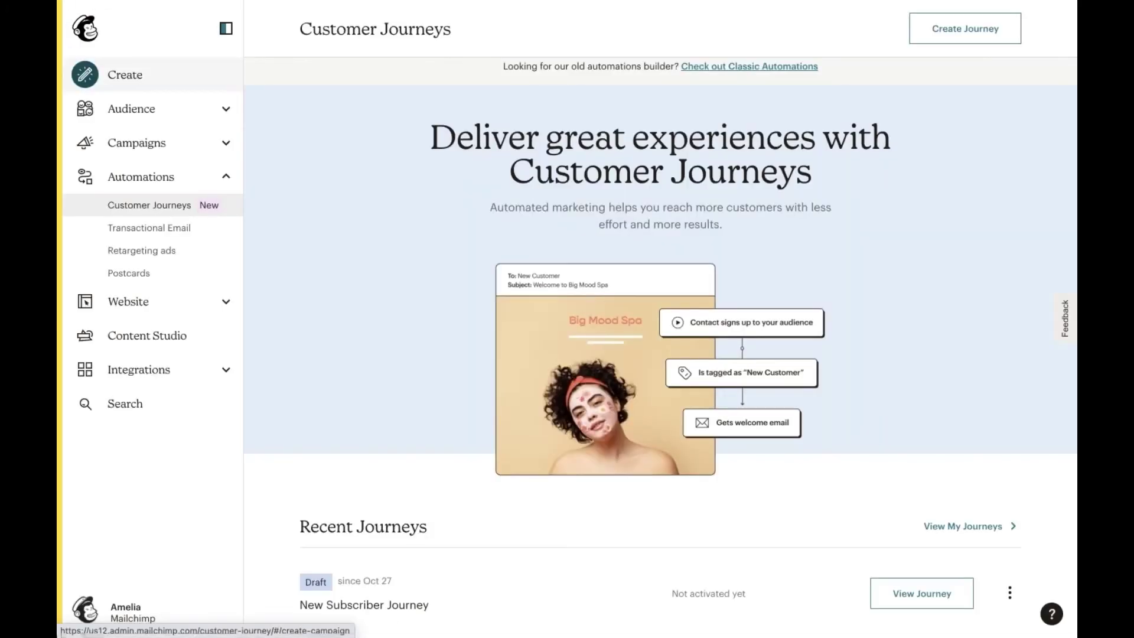
Collapse the Automations section and open the campaign reports.
left_click(225, 177)
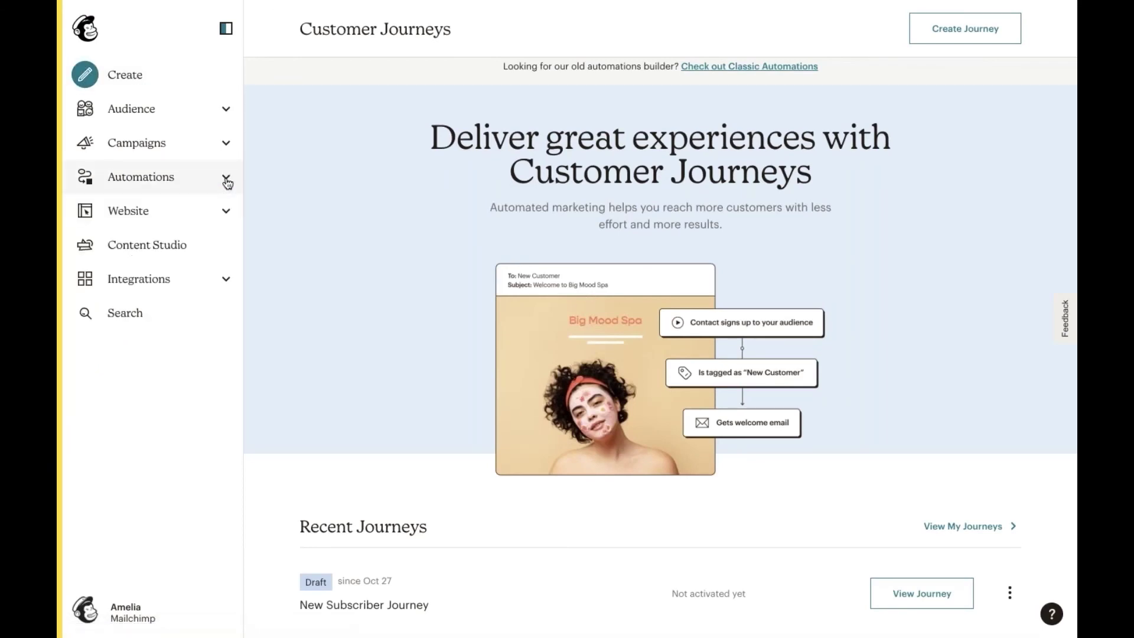
left_click(226, 146)
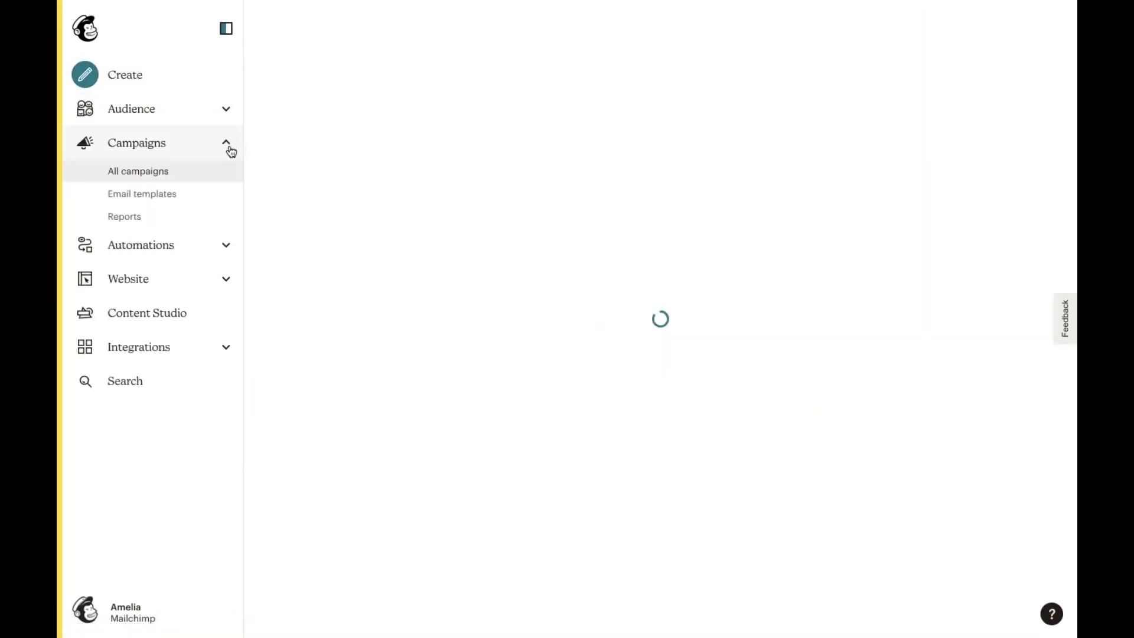
left_click(197, 220)
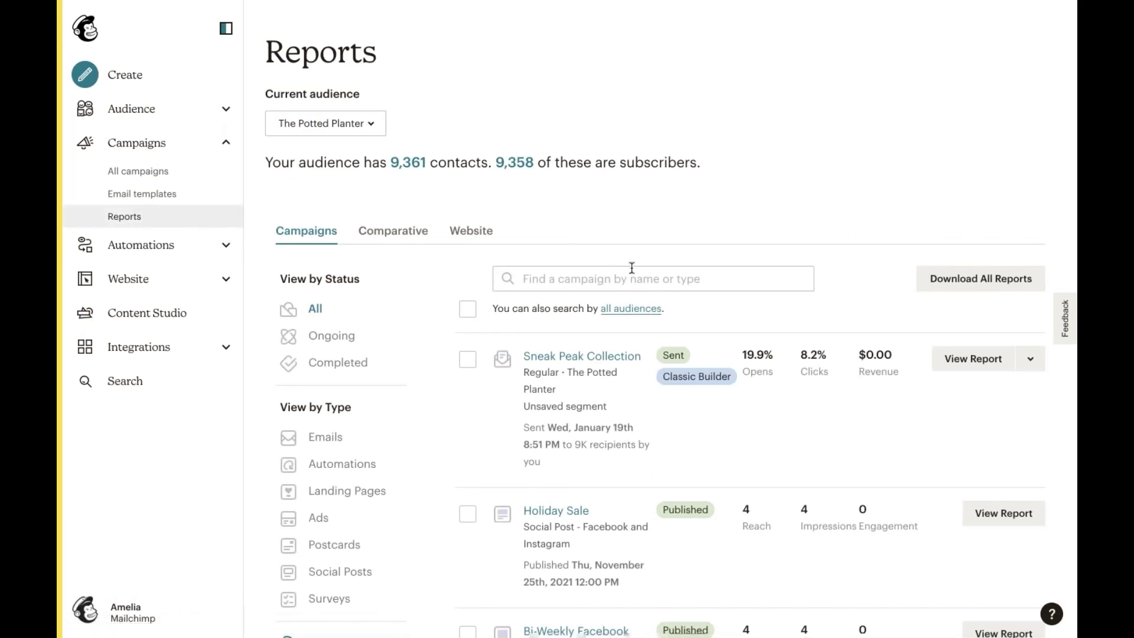
Open the Sneak Peak Collection report and examine its open, click, delivery and revenue statistics.
mouse_move(742, 400)
left_click(969, 369)
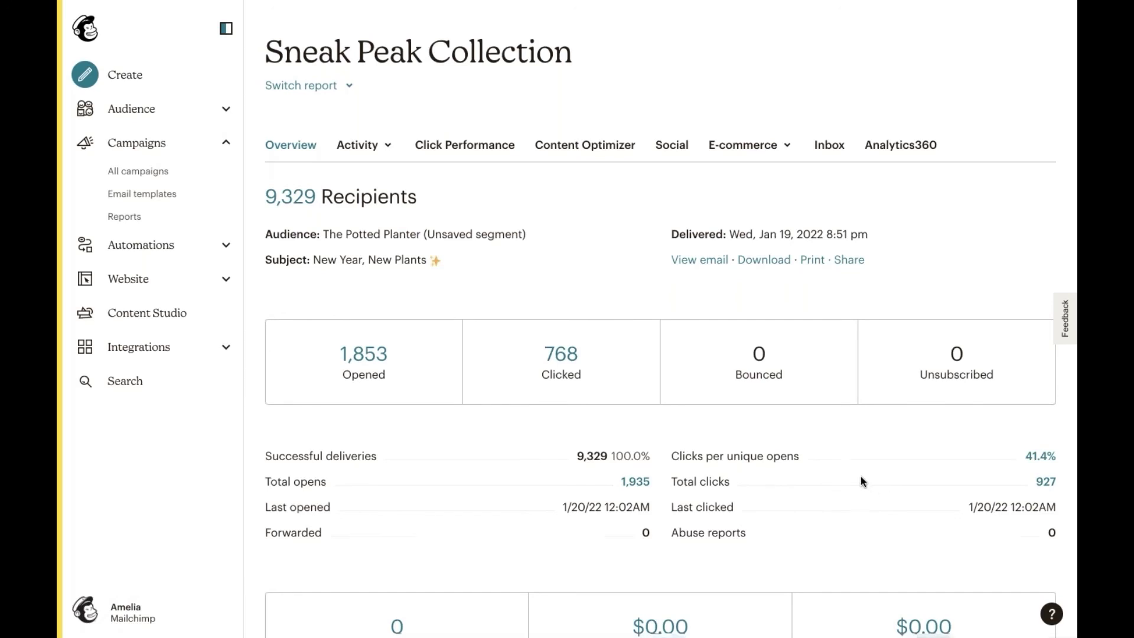
scroll(861, 480, "down", 3)
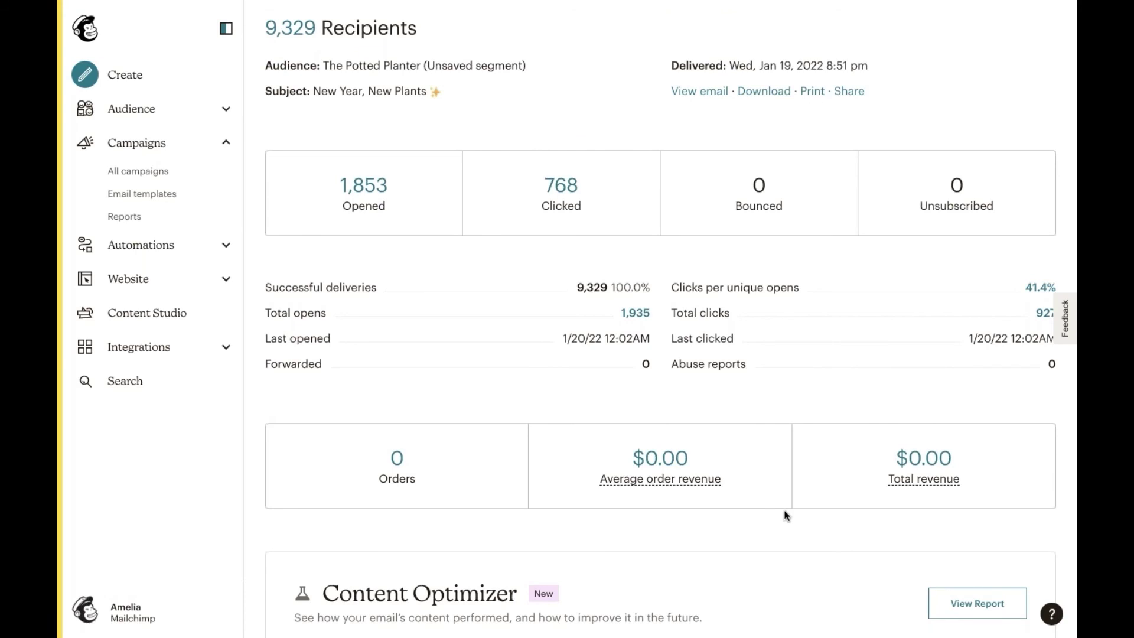
mouse_move(856, 445)
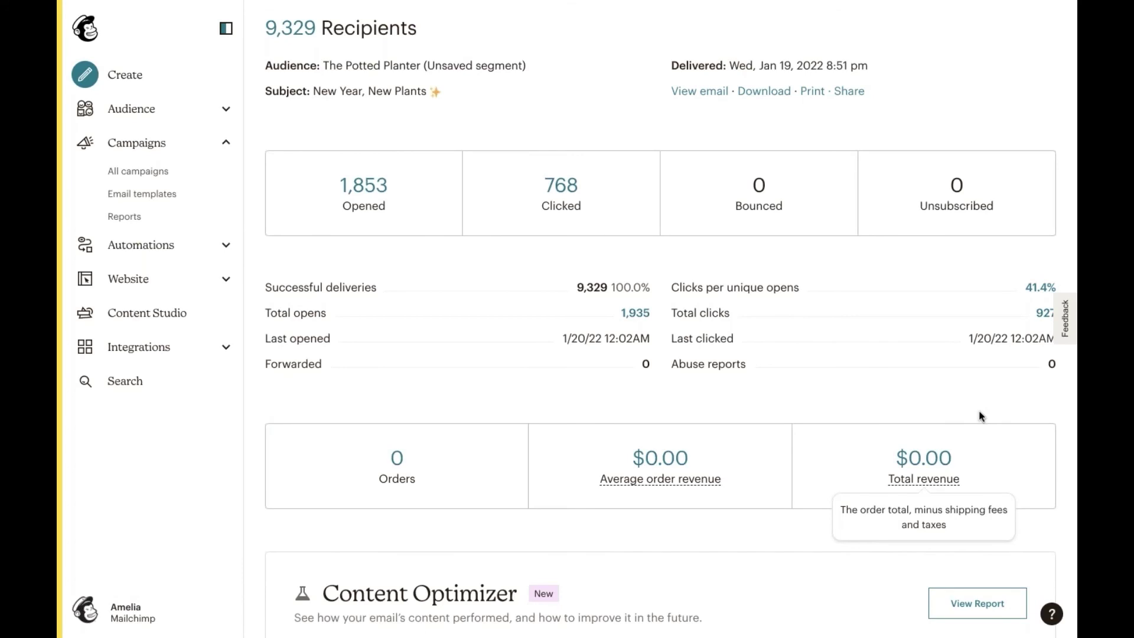
scroll(977, 413, "up", 2)
scroll(978, 416, "up", 1)
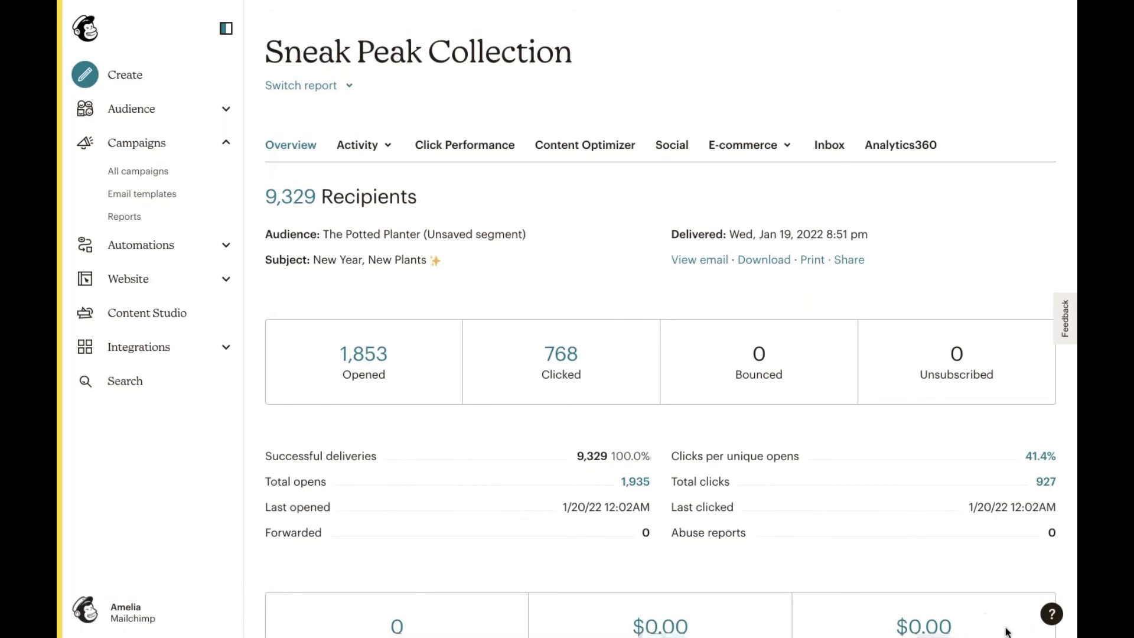
Open Help & Support and search the guides and tutorials for "getting started".
left_click(1043, 620)
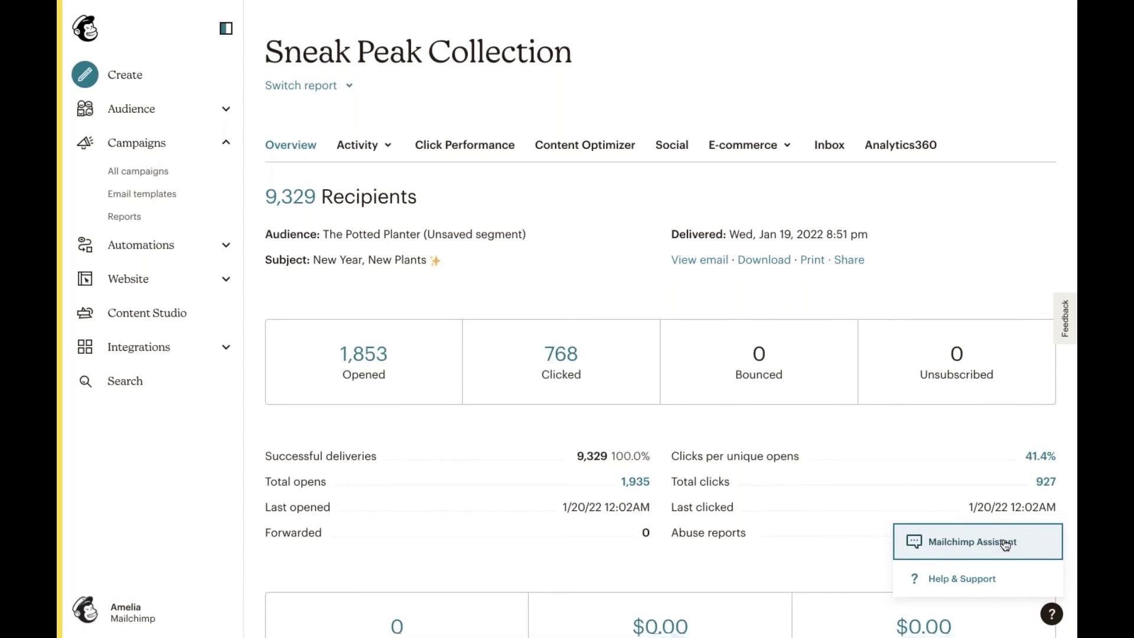
left_click(998, 579)
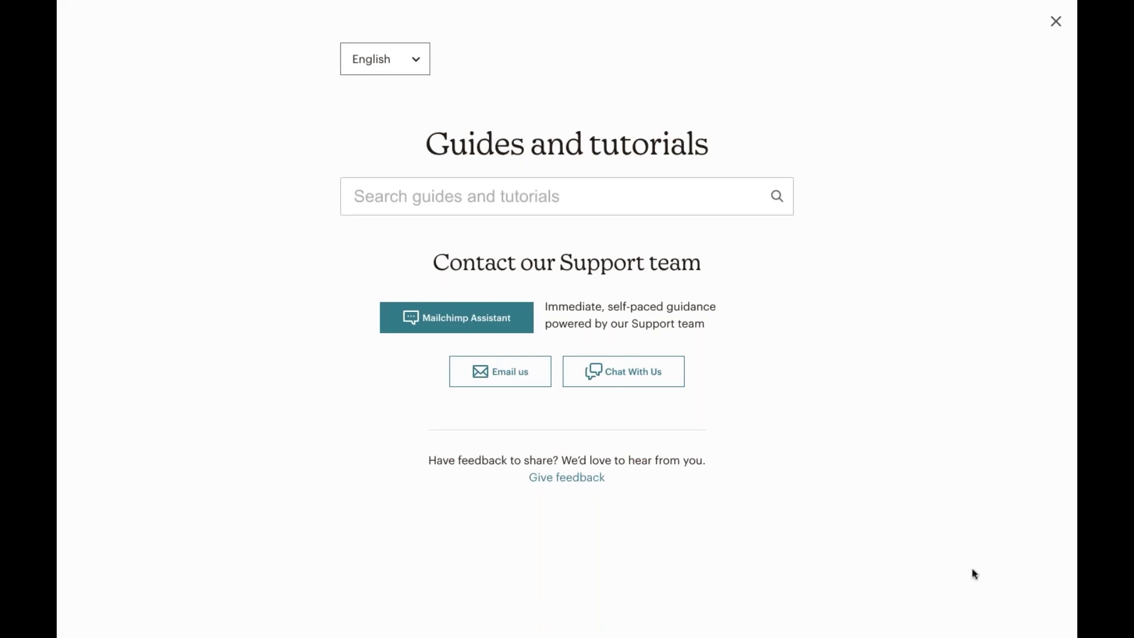
left_click(663, 201)
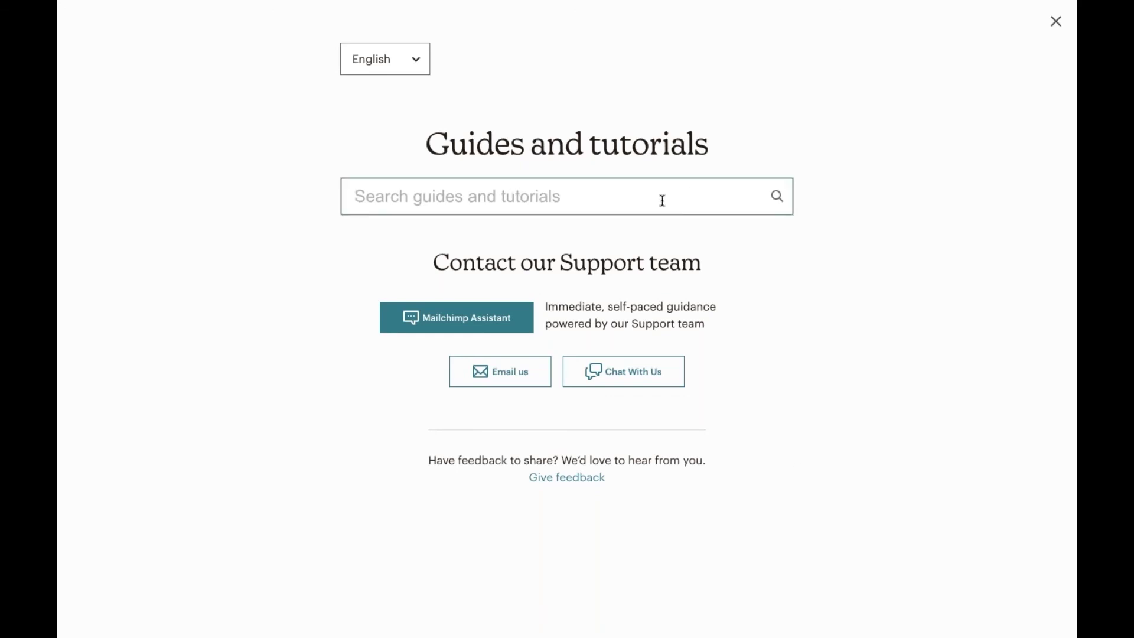
type("getting started")
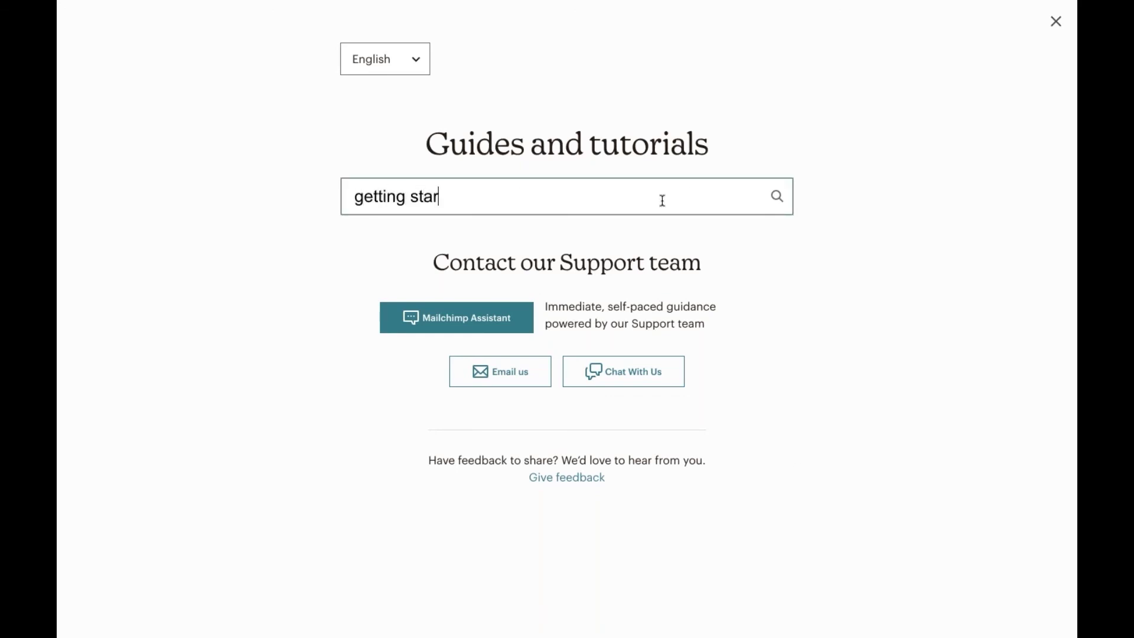
left_click(778, 197)
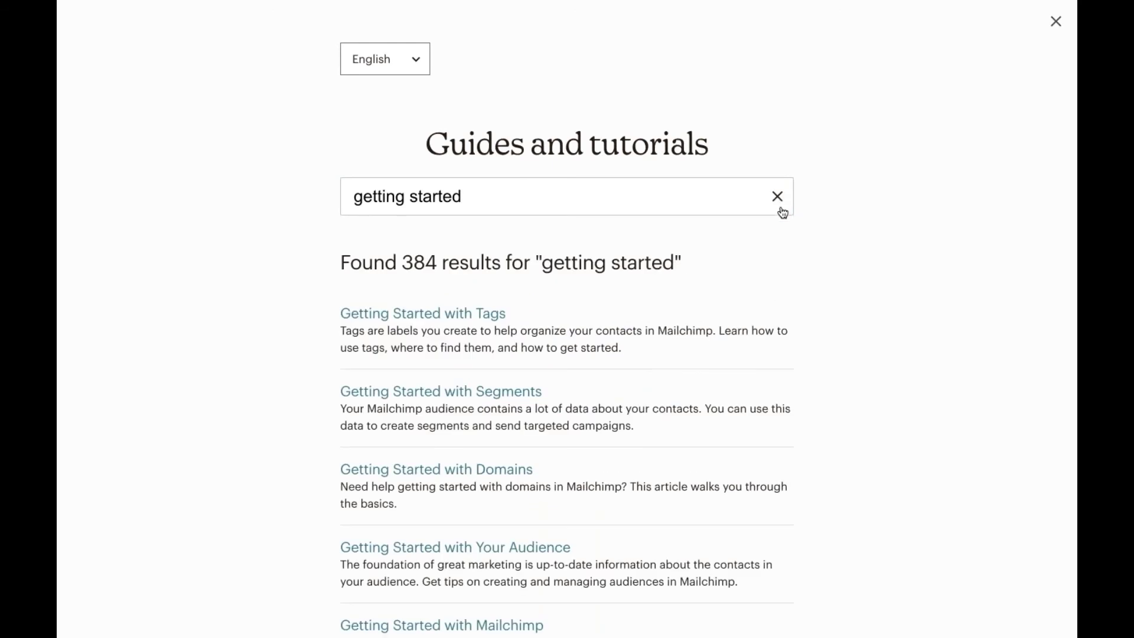
Look through the found guides and view the available help languages, leaving the language unchanged.
scroll(777, 295, "down", 1)
scroll(775, 292, "up", 1)
scroll(775, 291, "down", 3)
scroll(775, 292, "up", 4)
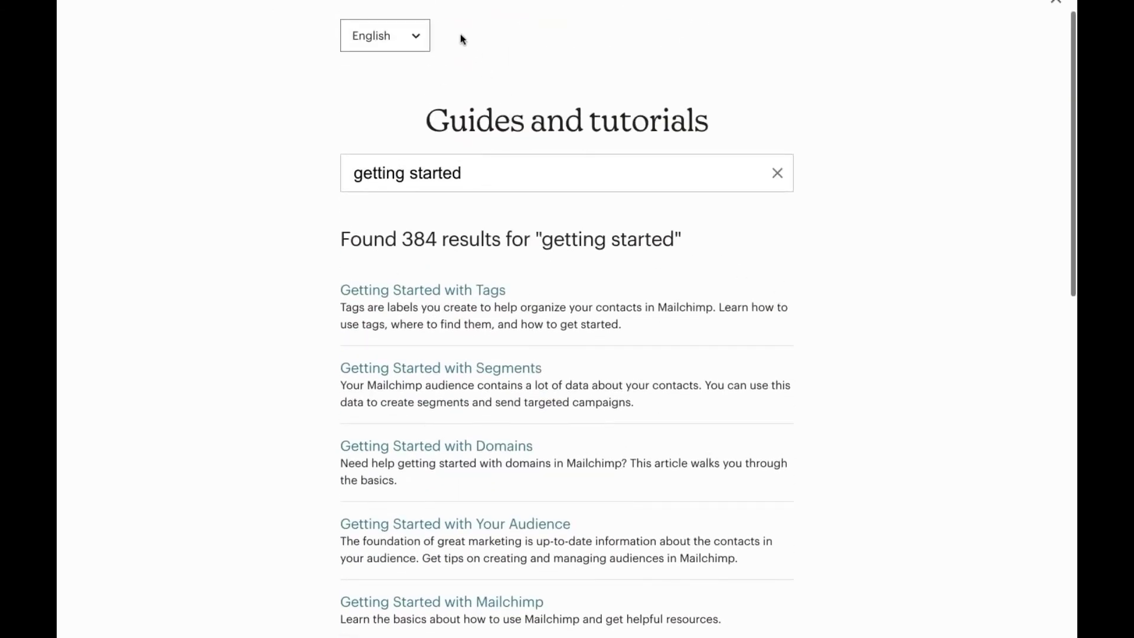
left_click(418, 40)
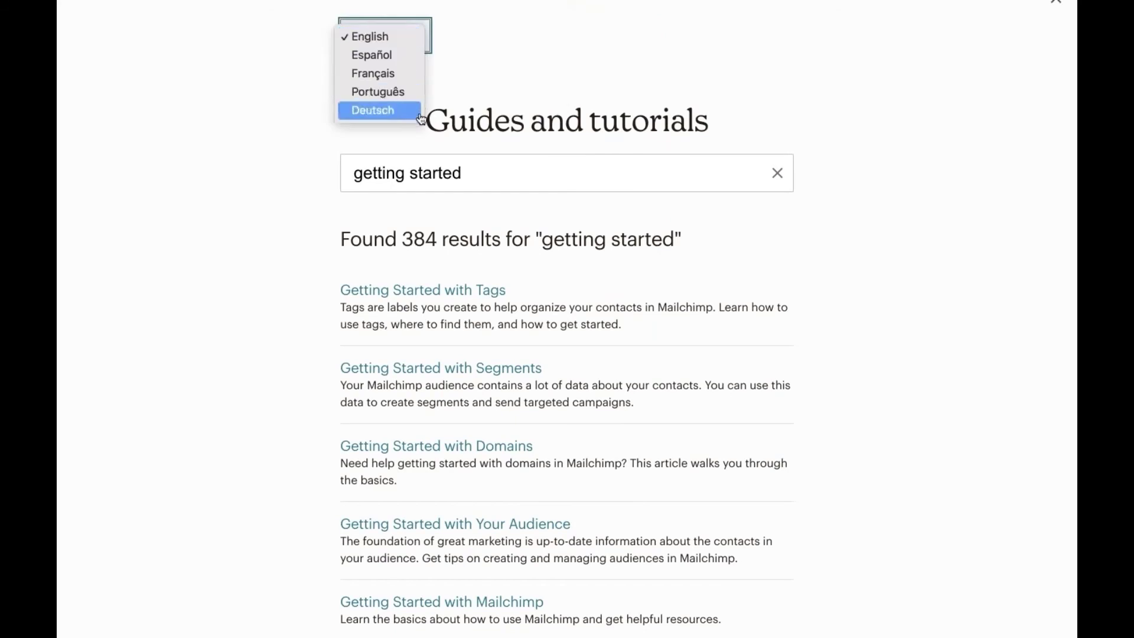
left_click(513, 75)
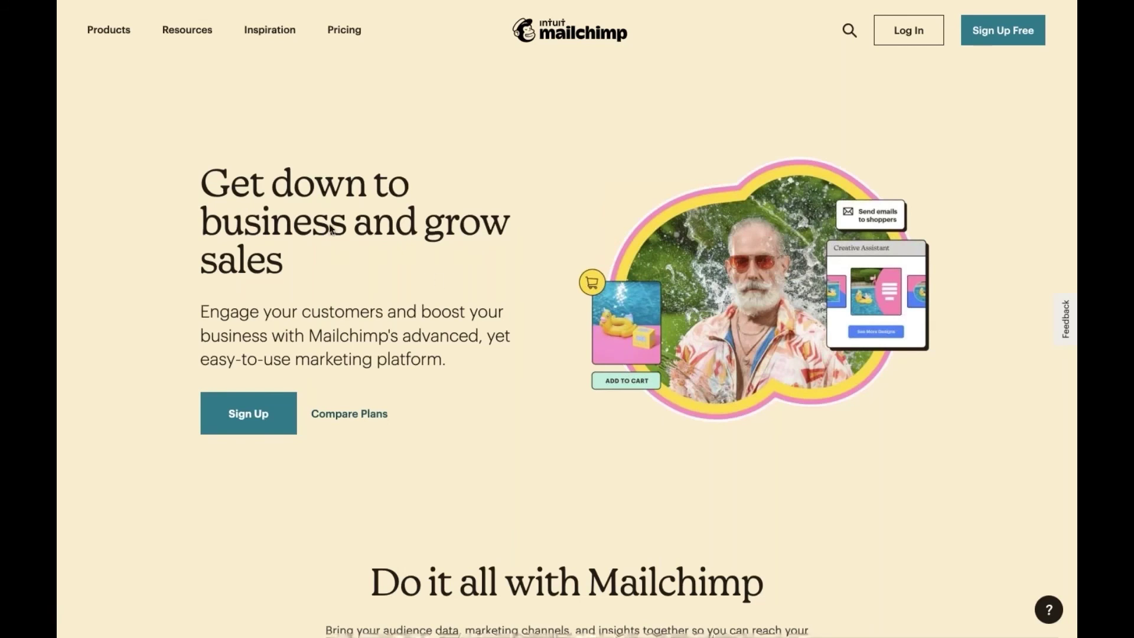
Open the learning and community resources on the public Mailchimp website.
left_click(192, 31)
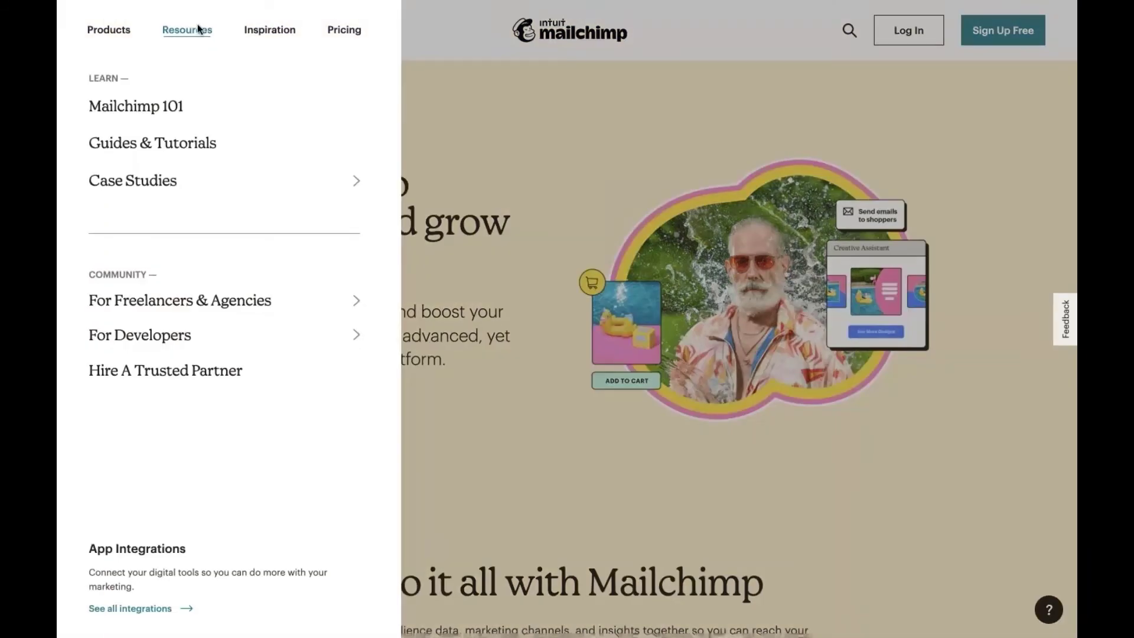